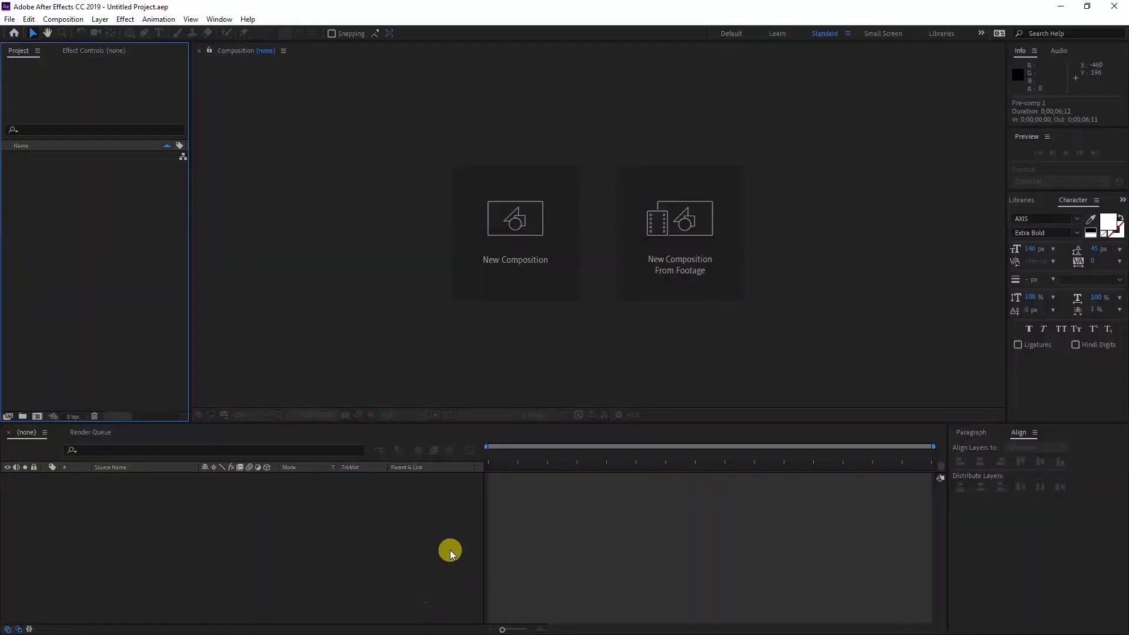
Create a composition named TEXT REVEAL at HDTV 1080 29.97 with a duration of 0;00;06;00.
{"action": "left_click", "coordinate": [513, 221]}
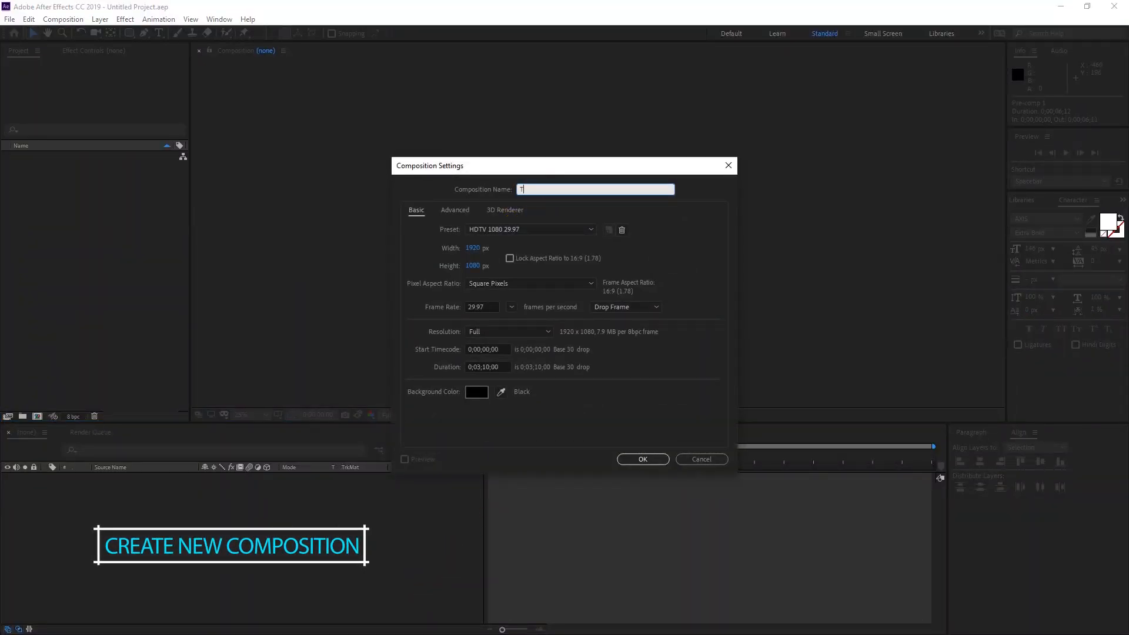
{"action": "type", "text": "TEXT REVEAL"}
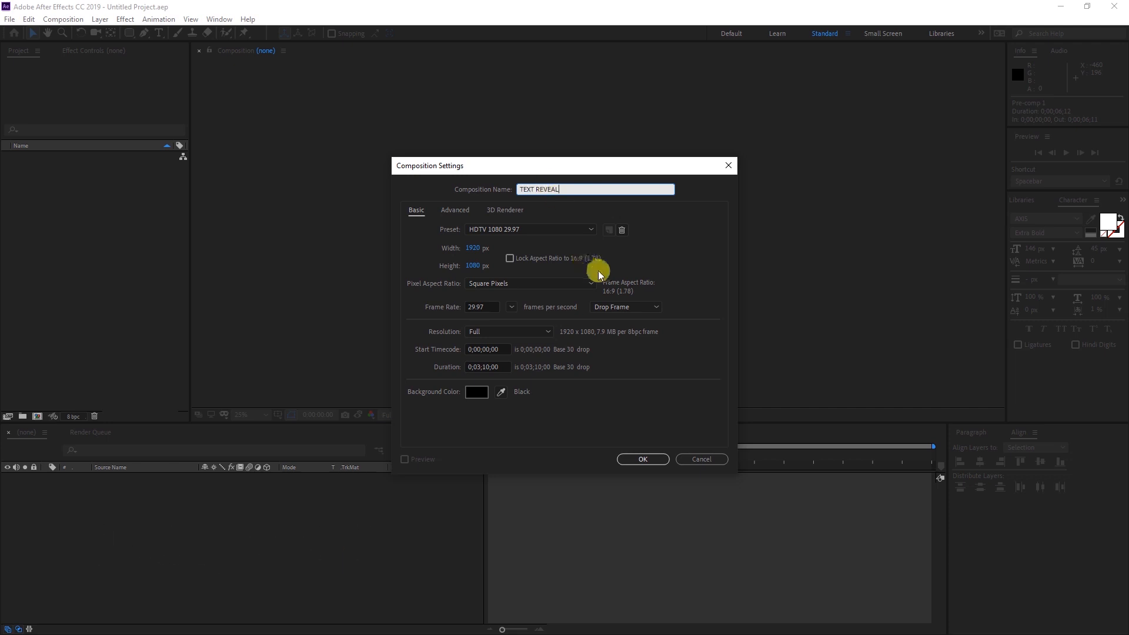
{"action": "left_click", "coordinate": [480, 366]}
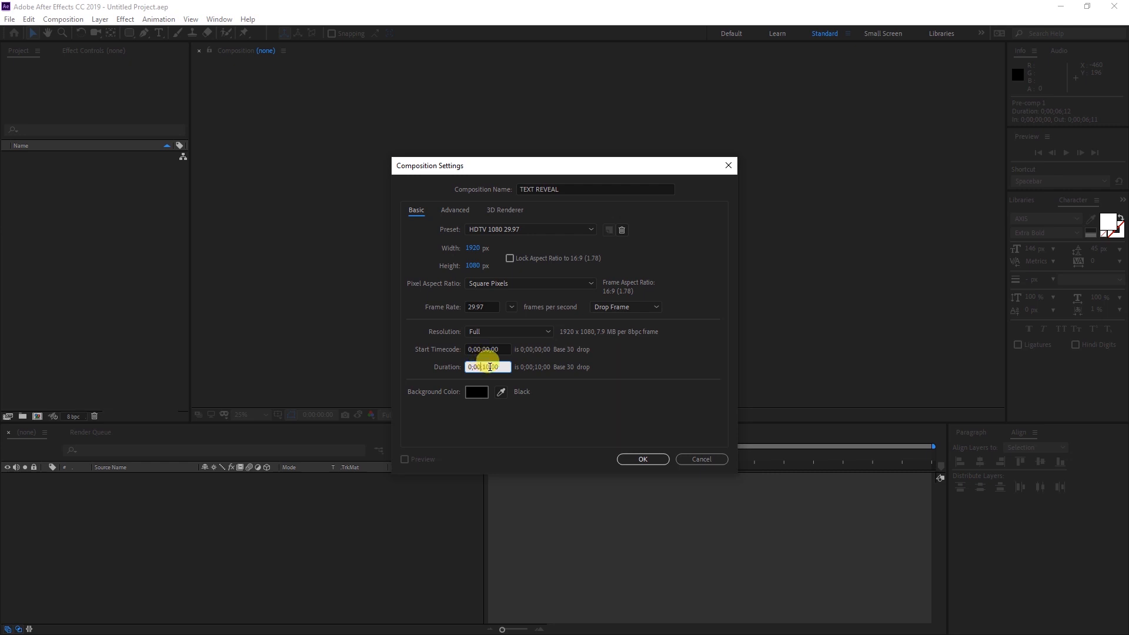
{"action": "key", "text": "BackSpace"}
{"action": "type", "text": "06"}
{"action": "left_click", "coordinate": [643, 458]}
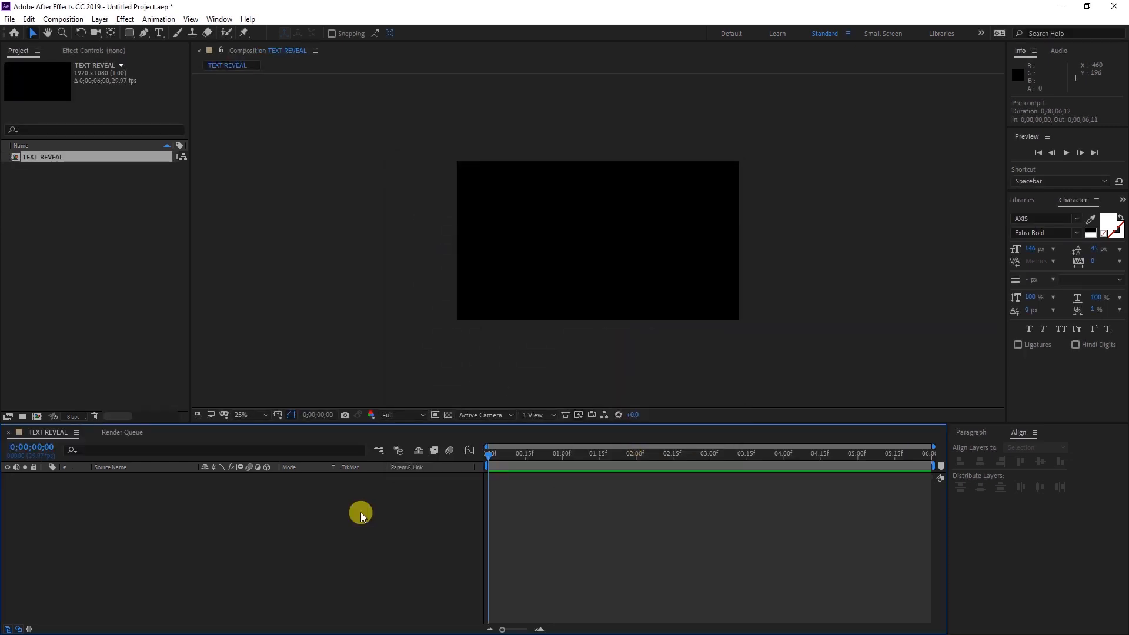
Add a full-frame white solid layer as the composition's background.
{"action": "right_click", "coordinate": [97, 495]}
{"action": "mouse_move", "coordinate": [167, 503]}
{"action": "left_click", "coordinate": [280, 537]}
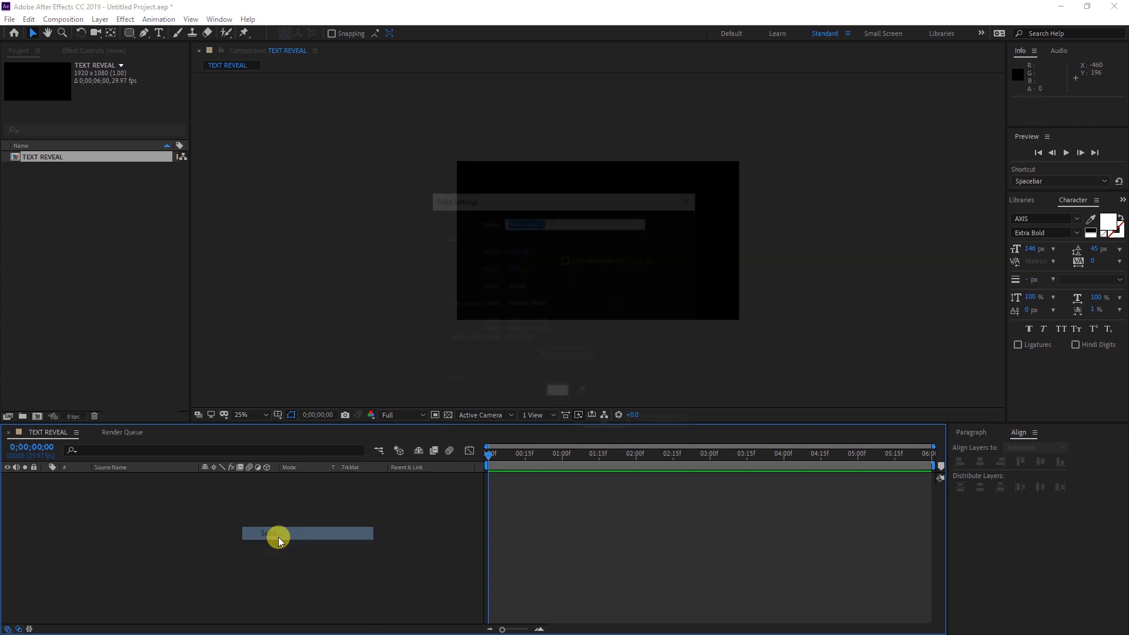
{"action": "left_click", "coordinate": [611, 426]}
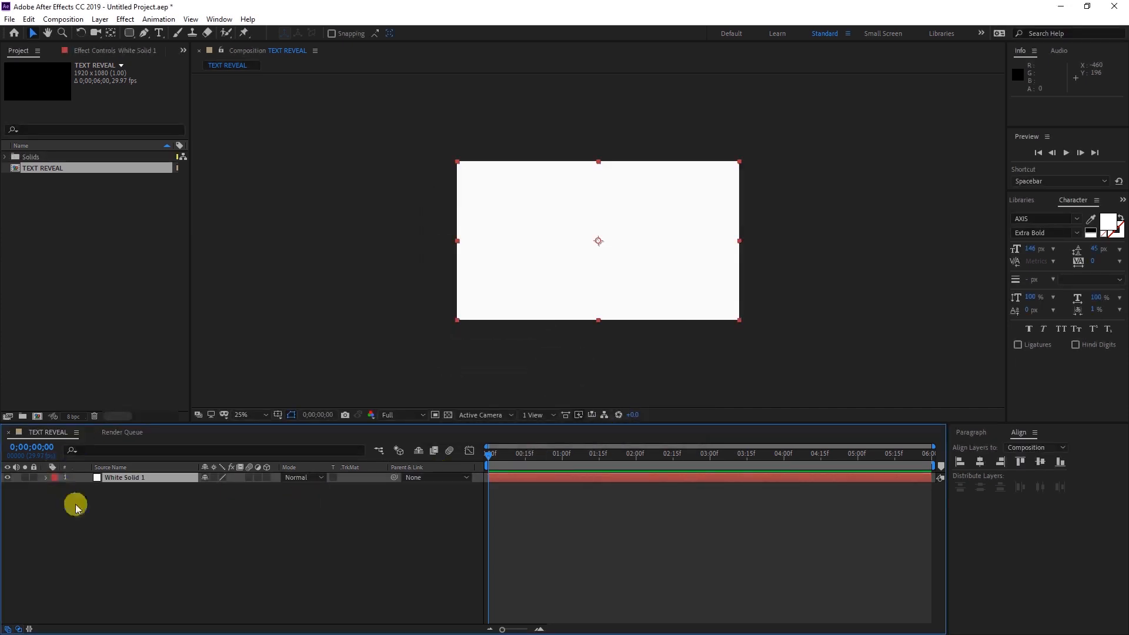
{"action": "left_click", "coordinate": [159, 531]}
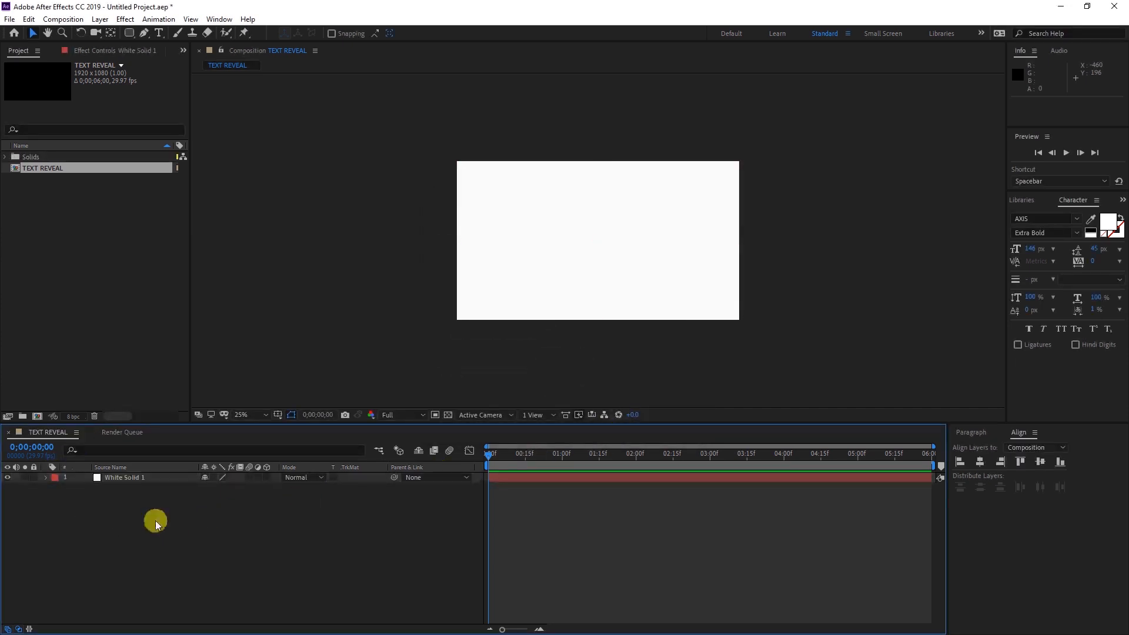
Add a text layer reading "TEXT REVEAL" over the white solid.
{"action": "left_click", "coordinate": [159, 33]}
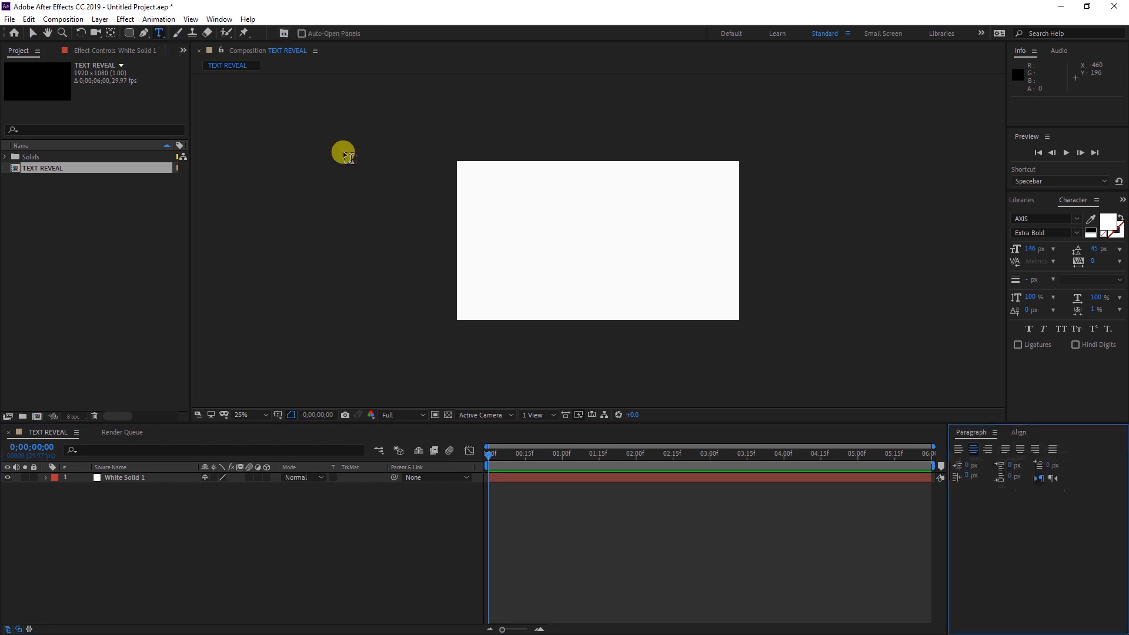
{"action": "left_click", "coordinate": [523, 239]}
{"action": "type", "text": "TEXT"}
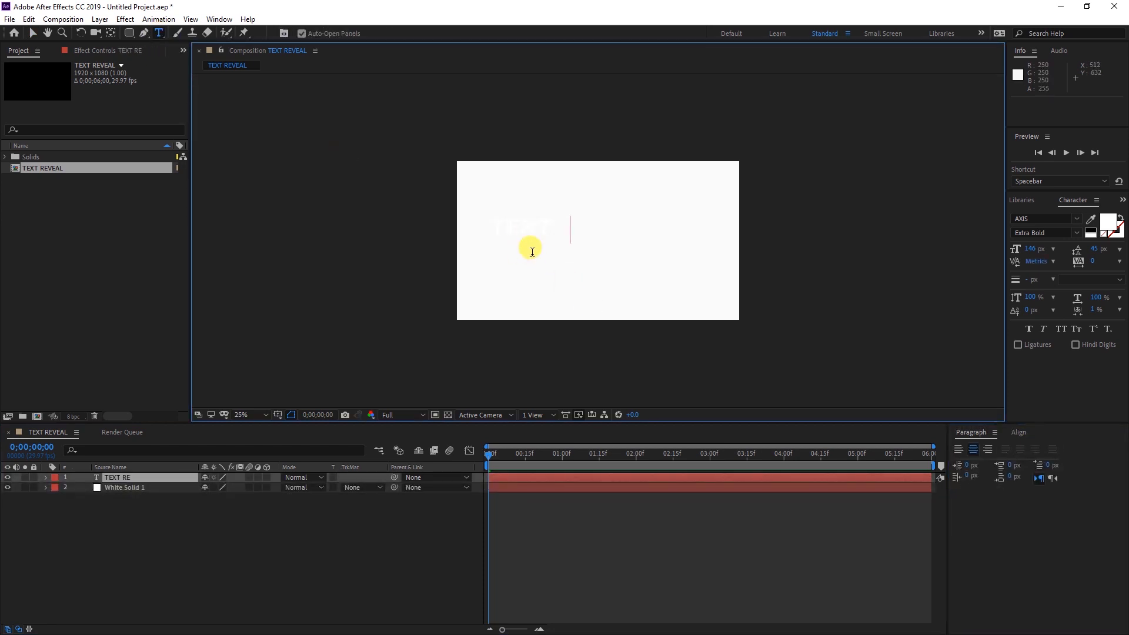
{"action": "type", "text": " REVEAL"}
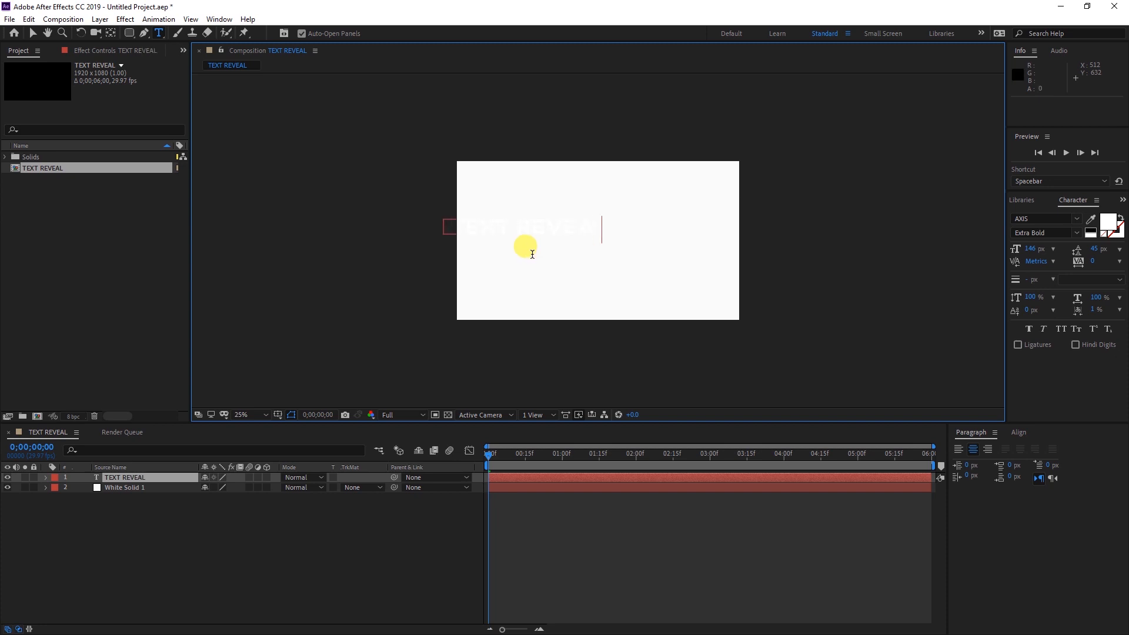
Set the fill colour of the whole text to black (000000).
{"action": "key", "text": "ctrl+a"}
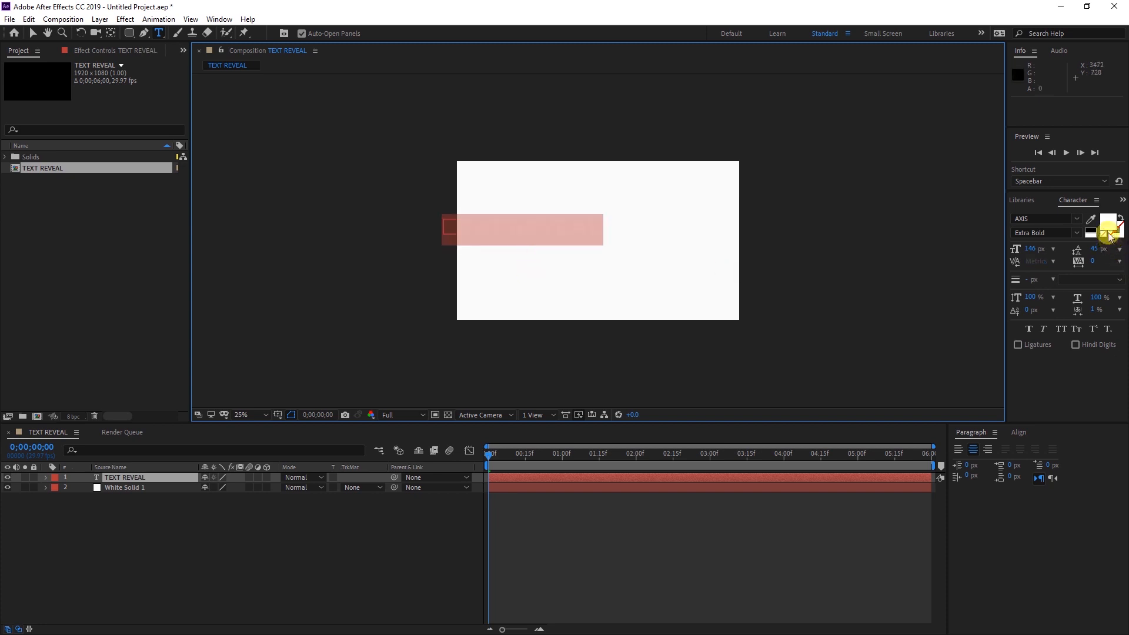
{"action": "left_click", "coordinate": [1106, 226]}
{"action": "left_click_drag", "start_coordinate": [421, 383], "coordinate": [411, 398]}
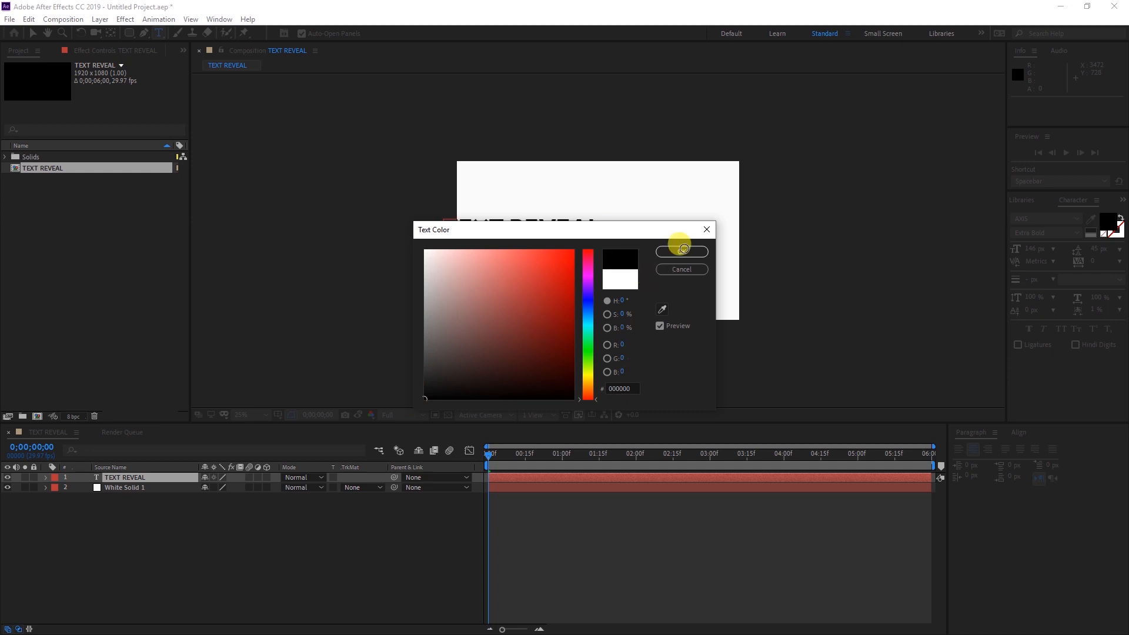
{"action": "left_click", "coordinate": [681, 252]}
{"action": "left_click", "coordinate": [33, 33]}
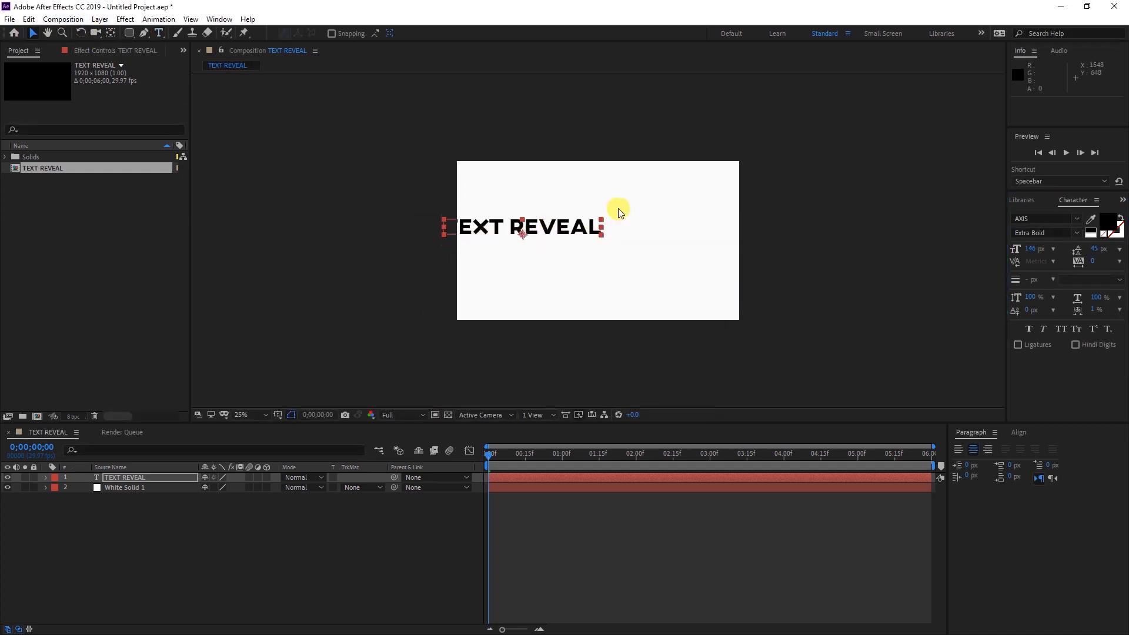
Align the TEXT REVEAL layer to the horizontal and vertical centre of the composition.
{"action": "left_click", "coordinate": [548, 232]}
{"action": "left_click", "coordinate": [502, 478]}
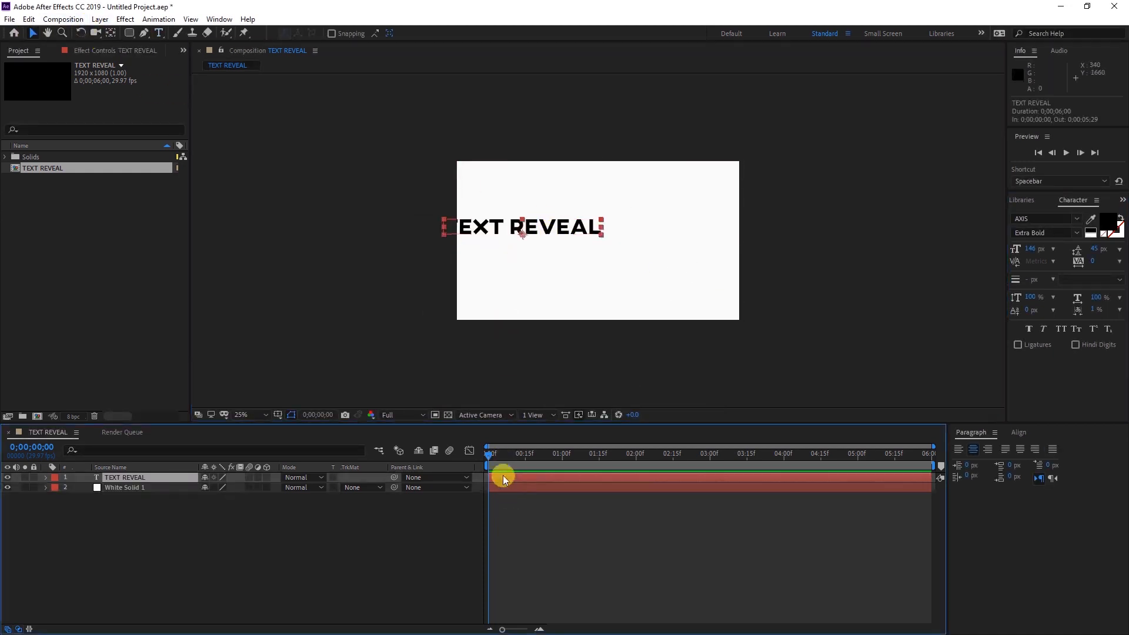
{"action": "left_click", "coordinate": [1019, 433]}
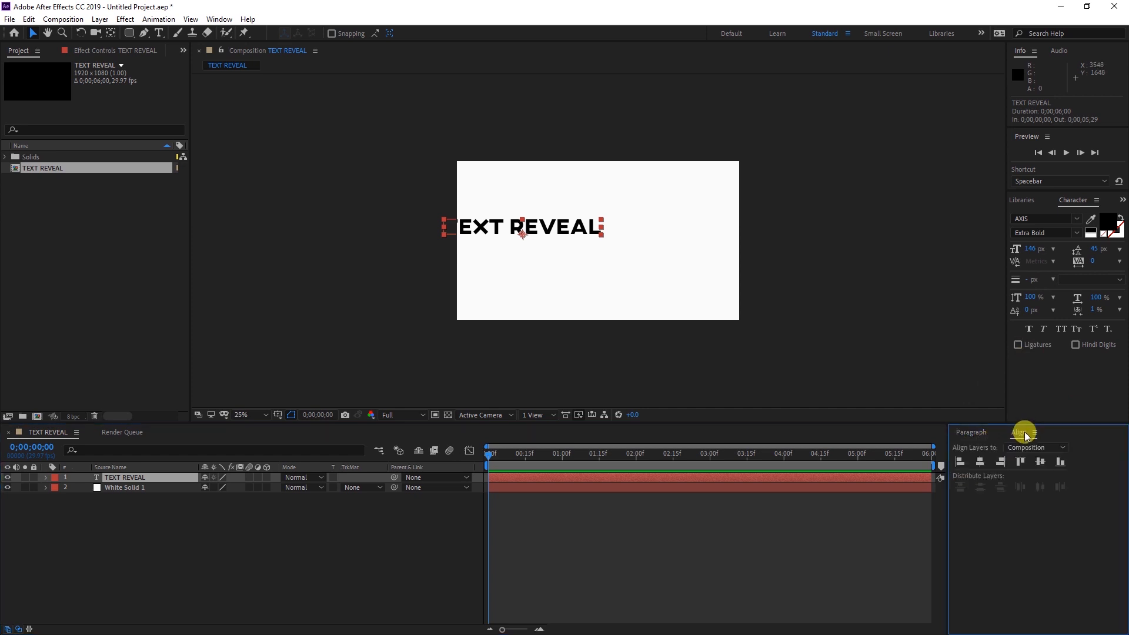
{"action": "left_click", "coordinate": [979, 462]}
{"action": "left_click", "coordinate": [1040, 462]}
{"action": "left_click", "coordinate": [657, 541]}
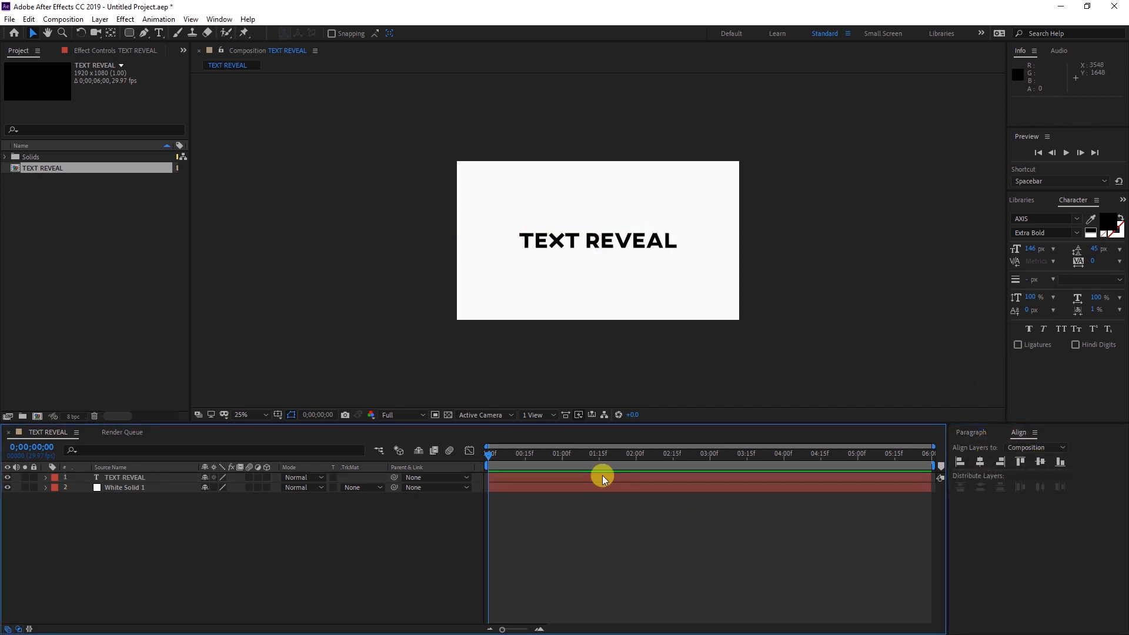
Delete the TEXT REVEAL text layer from the composition.
{"action": "left_click", "coordinate": [555, 478]}
{"action": "left_click", "coordinate": [546, 511]}
{"action": "left_click", "coordinate": [534, 479]}
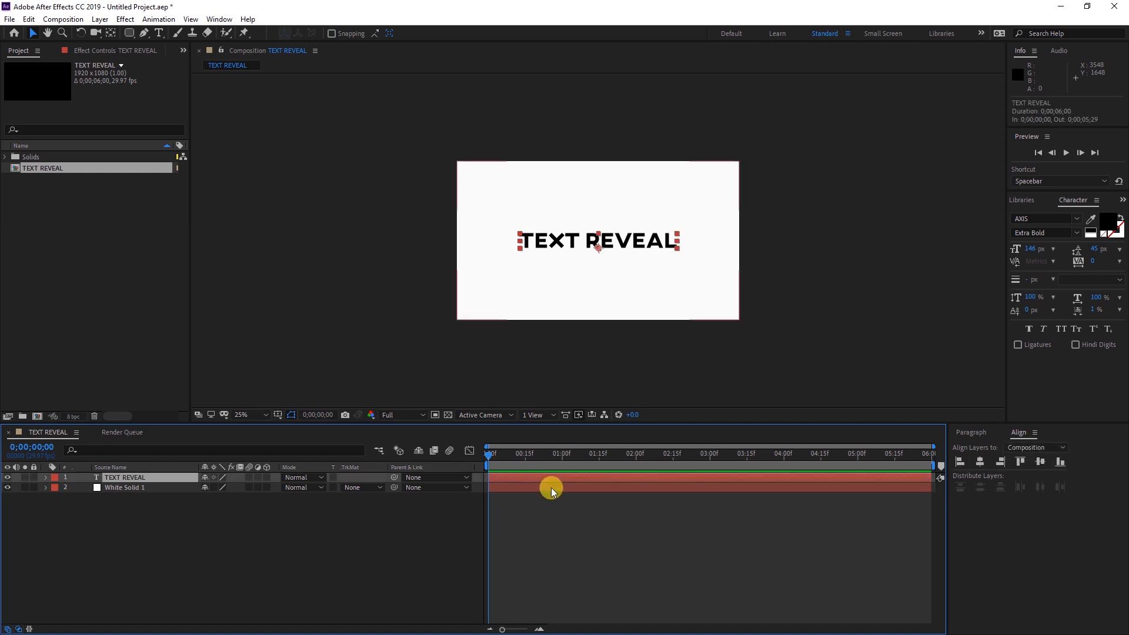
{"action": "key", "text": "Delete"}
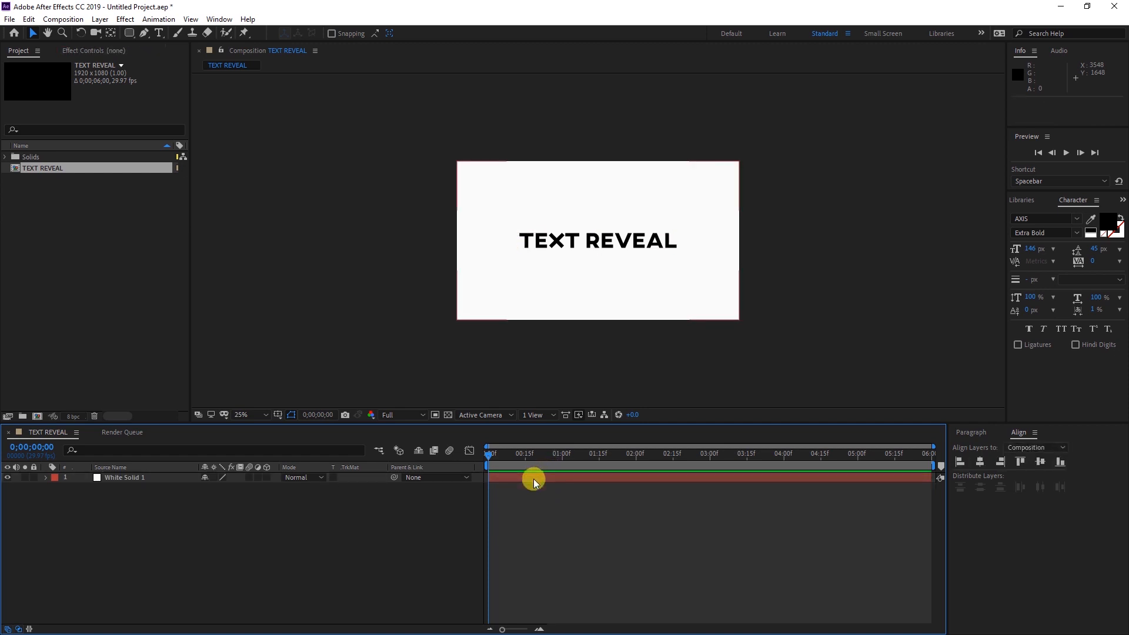
Create a new black text layer reading "TEXT REVEAL" over the white solid.
{"action": "left_click", "coordinate": [158, 33]}
{"action": "left_click", "coordinate": [508, 236]}
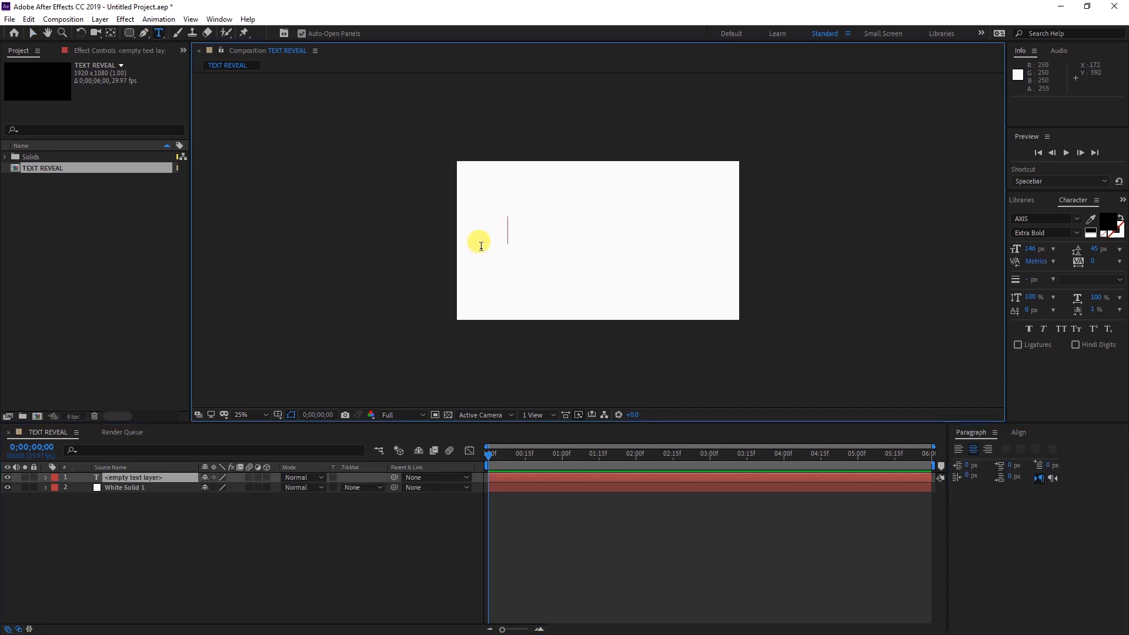
{"action": "type", "text": "TEXT "}
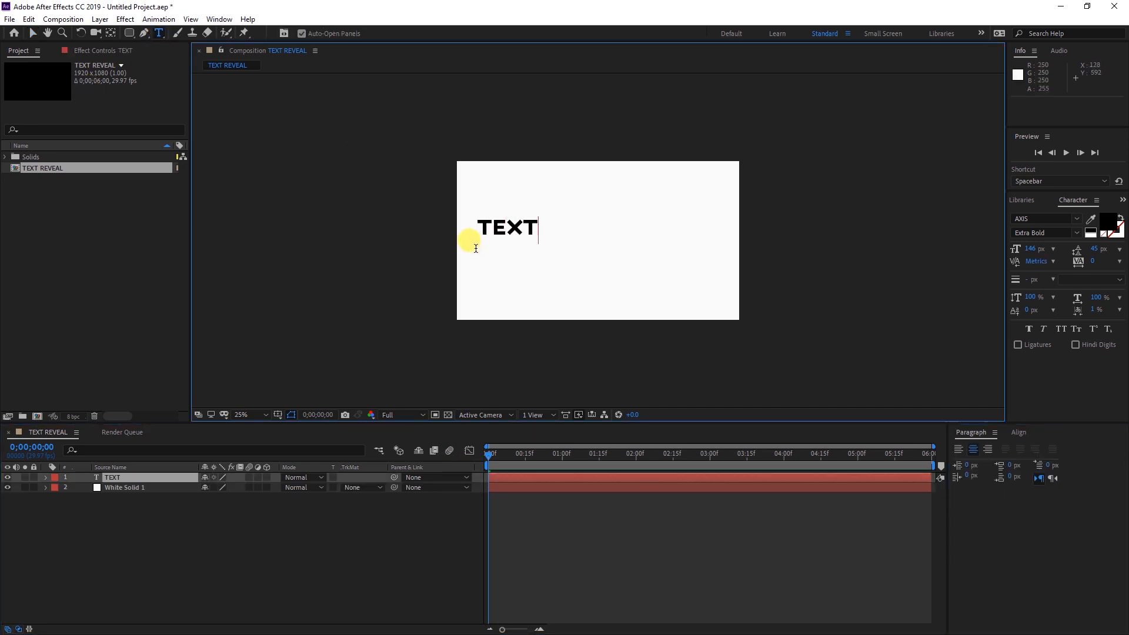
{"action": "type", "text": "REVEAL"}
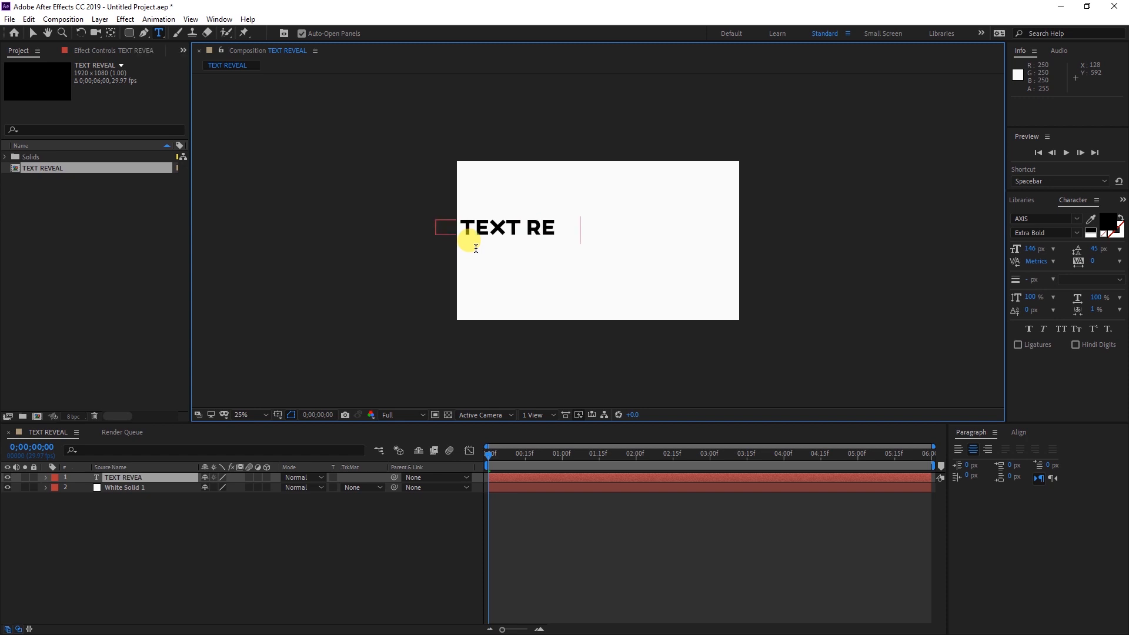
{"action": "left_click", "coordinate": [32, 33]}
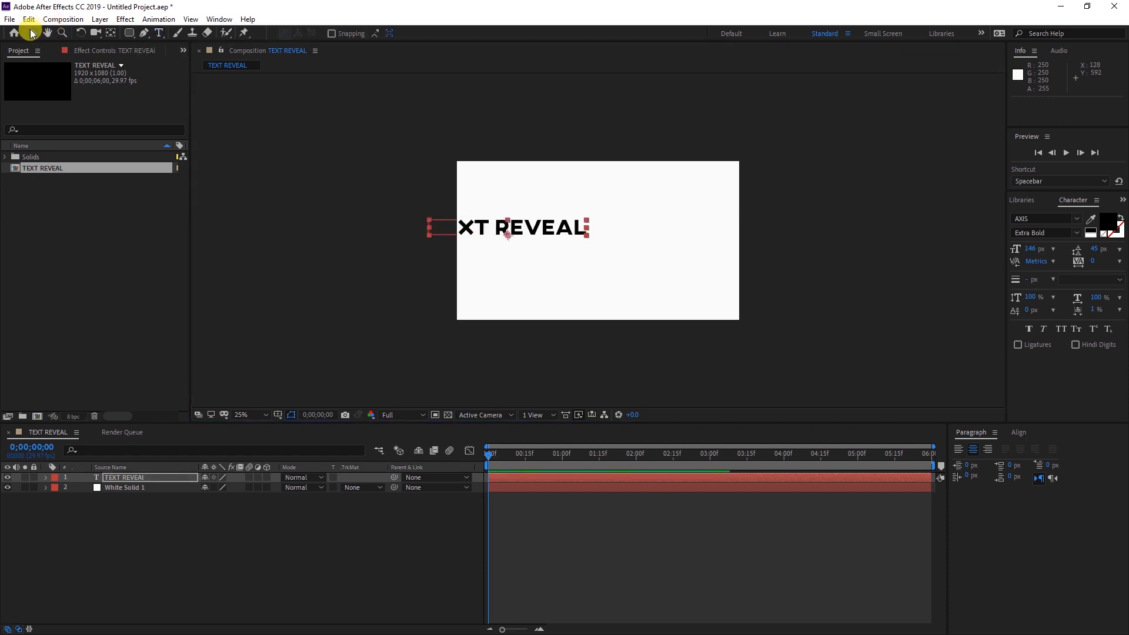
Centre the new text layer horizontally and vertically in the composition.
{"action": "left_click", "coordinate": [1019, 432]}
{"action": "left_click", "coordinate": [980, 462]}
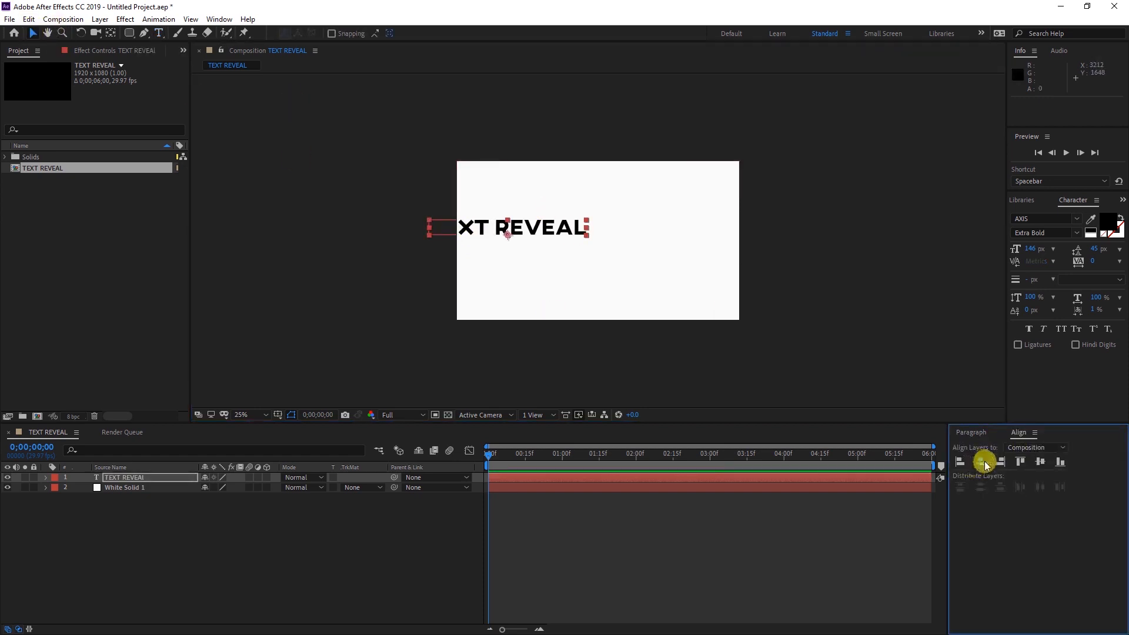
{"action": "left_click", "coordinate": [1040, 462]}
{"action": "left_click", "coordinate": [649, 510]}
{"action": "left_click", "coordinate": [596, 478]}
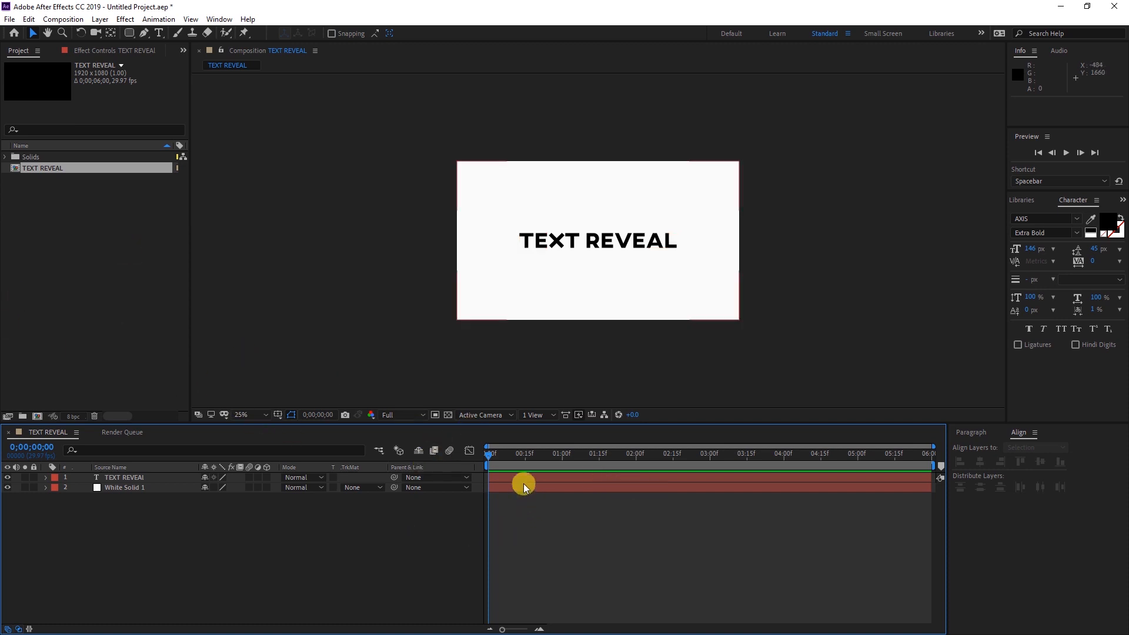
Draw a red rounded rectangle slightly larger than the text and place its layer beneath the text layer.
{"action": "left_click_drag", "start_coordinate": [129, 33], "coordinate": [182, 45]}
{"action": "mouse_move", "coordinate": [510, 228]}
{"action": "left_mouse_down"}
{"action": "mouse_move", "coordinate": [622, 266]}
{"action": "mouse_move", "coordinate": [670, 247]}
{"action": "mouse_move", "coordinate": [686, 257]}
{"action": "left_mouse_up"}
{"action": "left_click_drag", "start_coordinate": [118, 478], "coordinate": [100, 499]}
{"action": "left_click", "coordinate": [394, 518]}
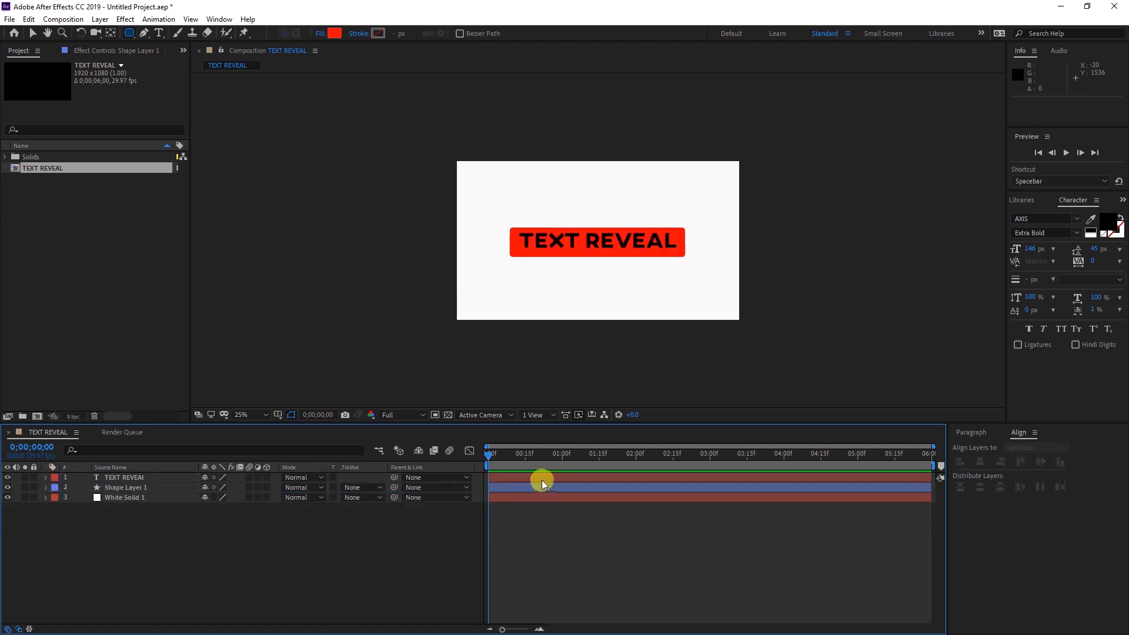
Nudge the red rectangle layer up about 17 px so it is vertically centred behind the text.
{"action": "left_click", "coordinate": [538, 478]}
{"action": "left_click", "coordinate": [542, 487]}
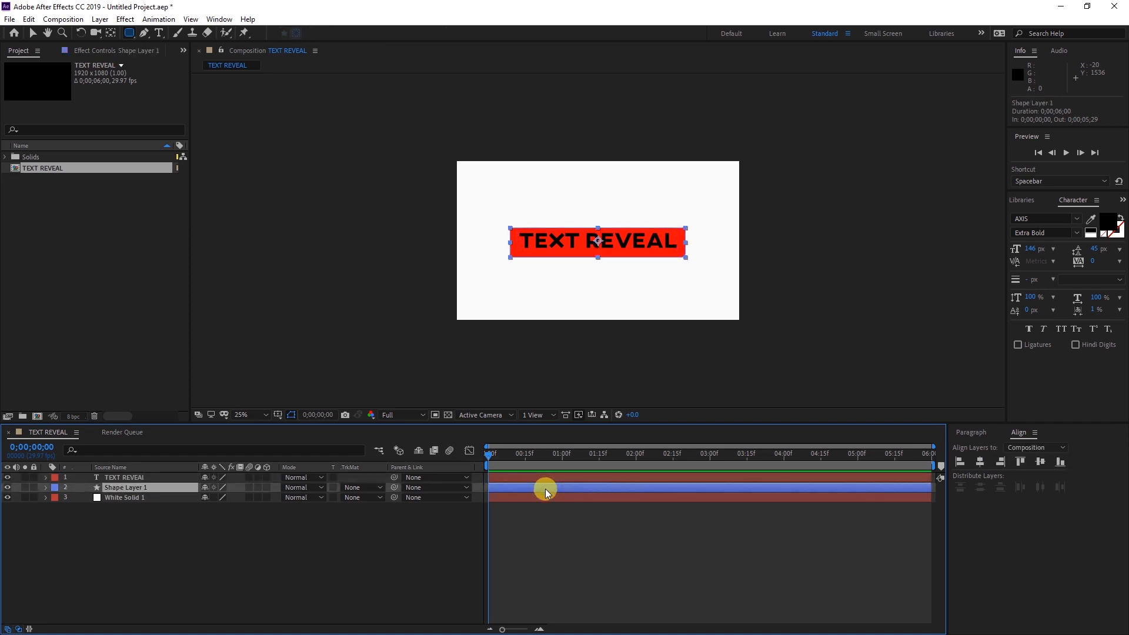
{"action": "key", "text": "Up"}
{"action": "key", "text": "Up"}
{"action": "key", "text": "Up"}
{"action": "key", "text": "Up"}
{"action": "key", "text": "Up"}
{"action": "key", "text": "Up"}
{"action": "key", "text": "Up"}
{"action": "key", "text": "Up"}
{"action": "key", "text": "Up"}
{"action": "key", "text": "Up"}
{"action": "key", "text": "Up"}
{"action": "key", "text": "Up"}
{"action": "key", "text": "Up"}
{"action": "key", "text": "Up"}
{"action": "key", "text": "Up"}
{"action": "key", "text": "Up"}
{"action": "key", "text": "Up"}
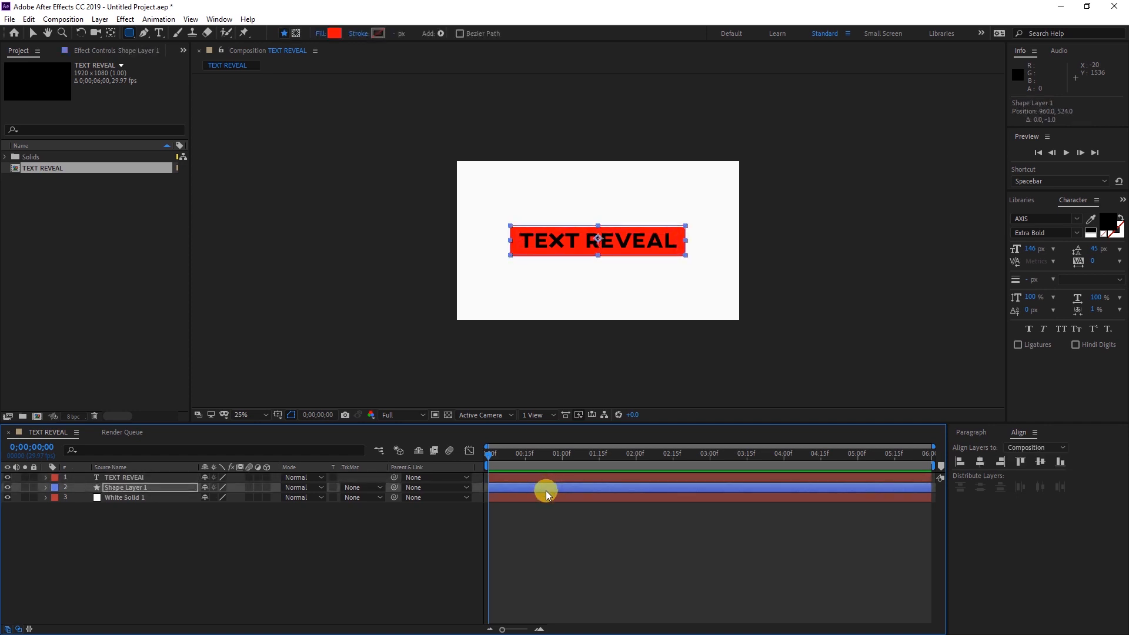
{"action": "left_click", "coordinate": [527, 489]}
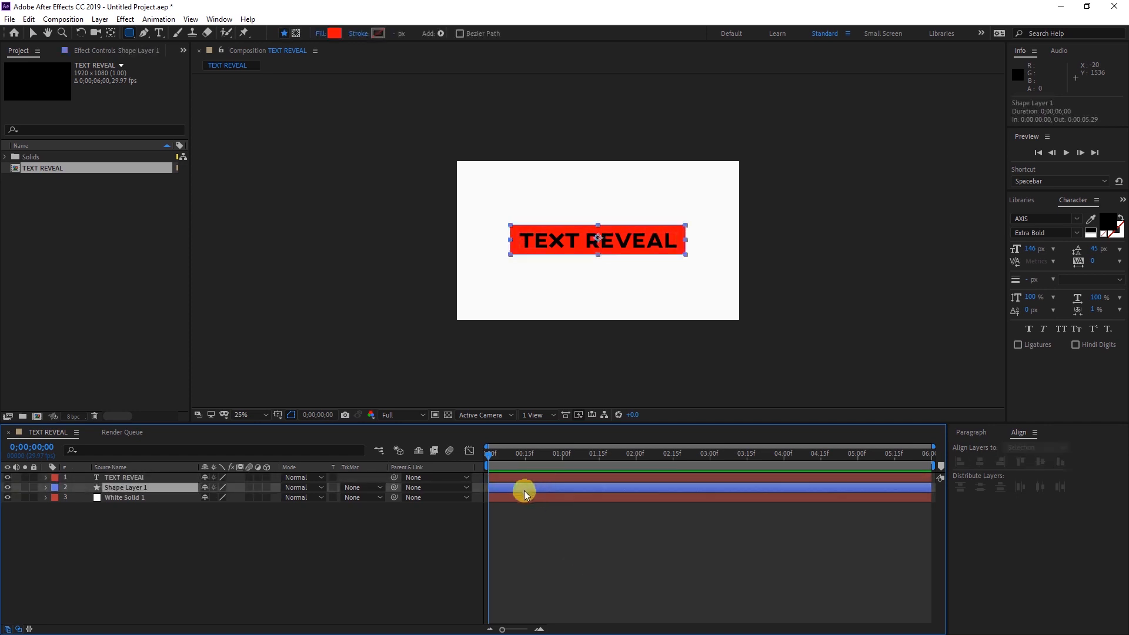
{"action": "left_click", "coordinate": [675, 553]}
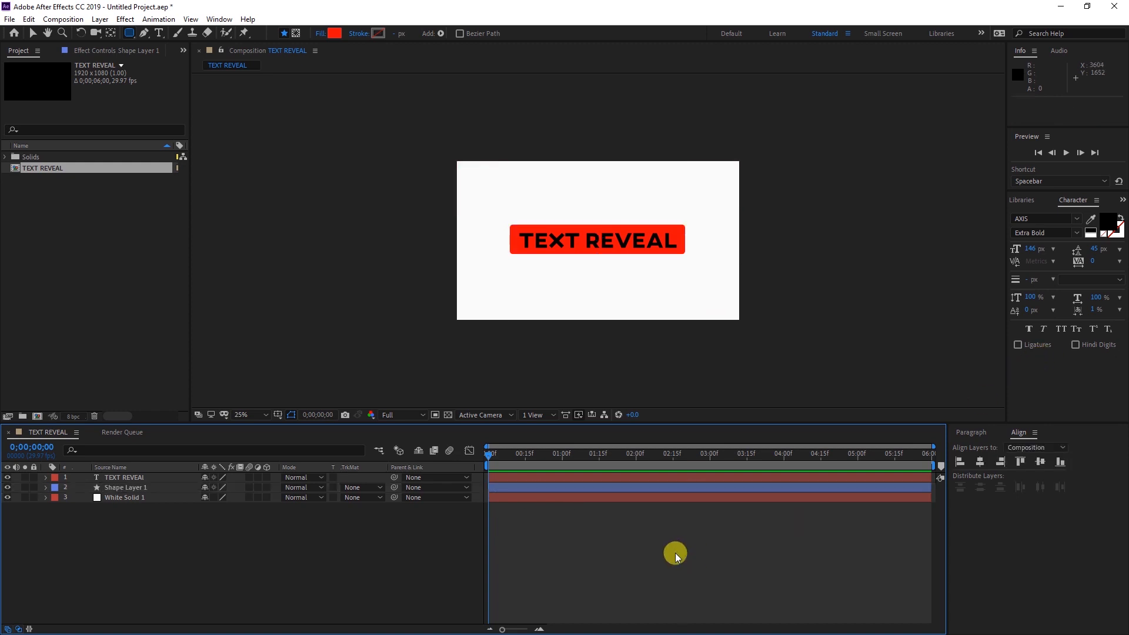
Move the red rectangle's anchor point to the middle of its left edge.
{"action": "left_click", "coordinate": [553, 489]}
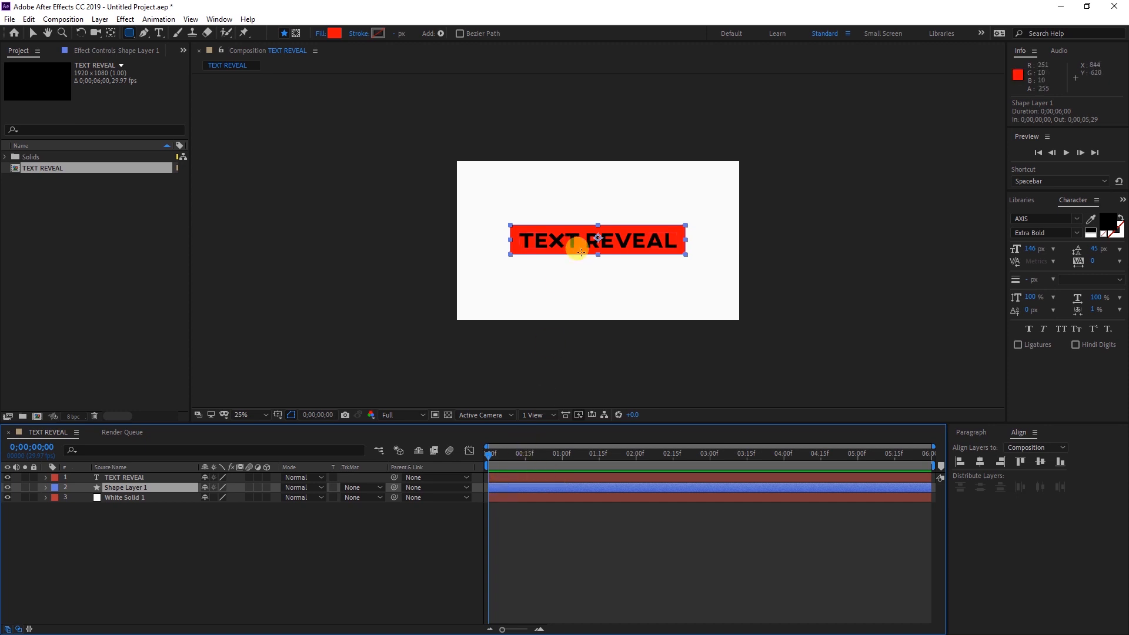
{"action": "scroll", "coordinate": [581, 251], "scroll_direction": "up", "scroll_amount": 2}
{"action": "left_click", "coordinate": [111, 32]}
{"action": "left_click_drag", "start_coordinate": [612, 223], "coordinate": [513, 236]}
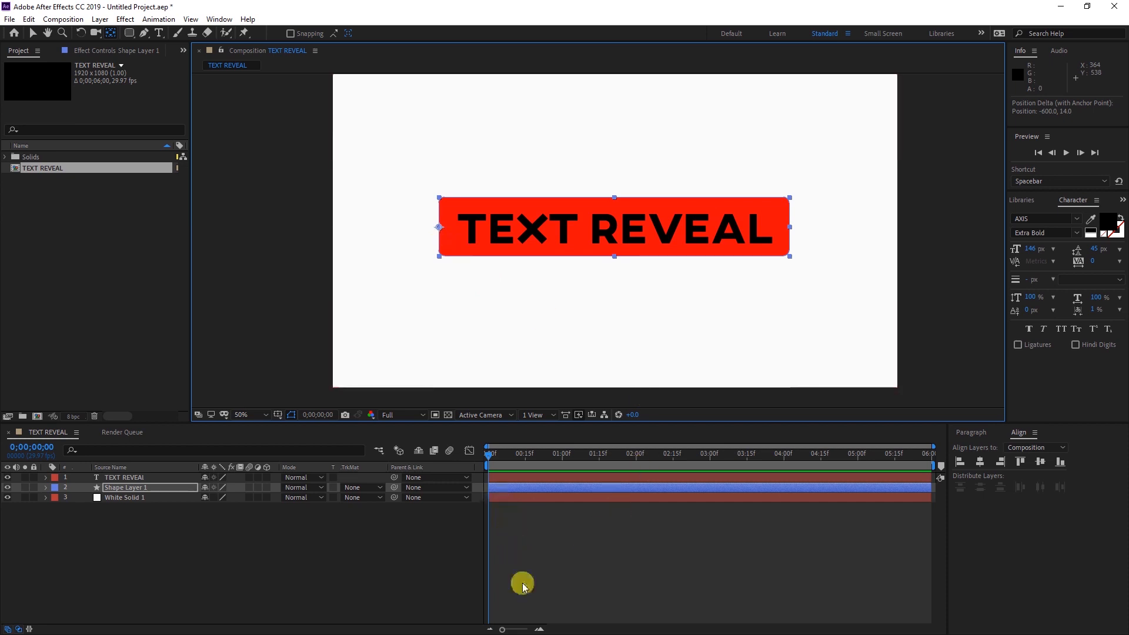
Add a 100% scale keyframe to the red rectangle layer at 2 seconds.
{"action": "left_click_drag", "start_coordinate": [504, 629], "coordinate": [482, 628]}
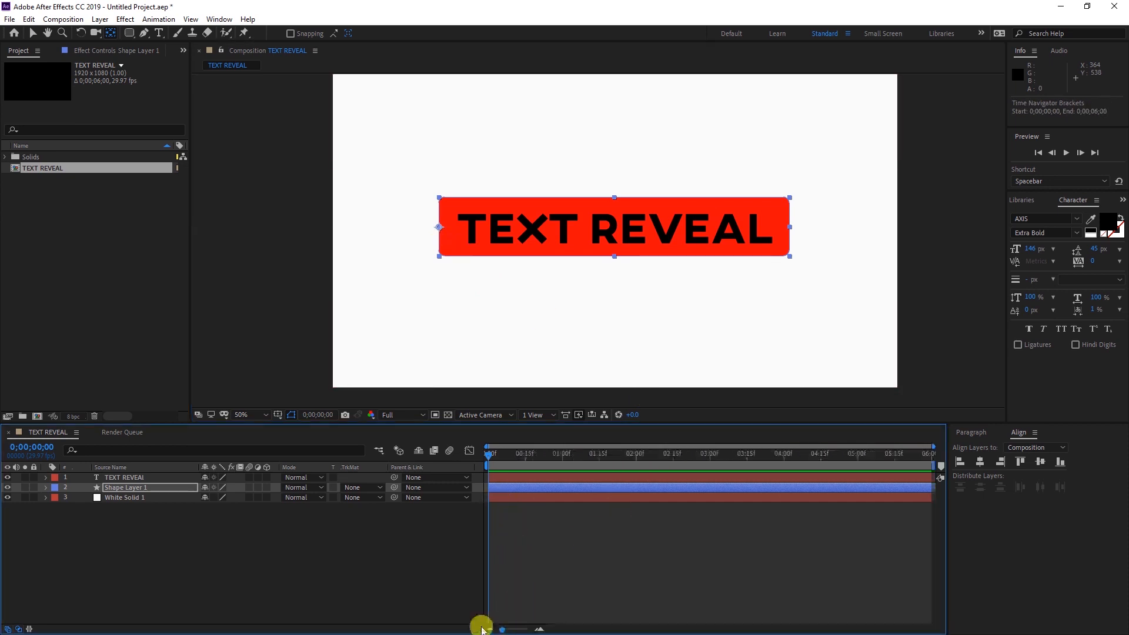
{"action": "left_click", "coordinate": [46, 488]}
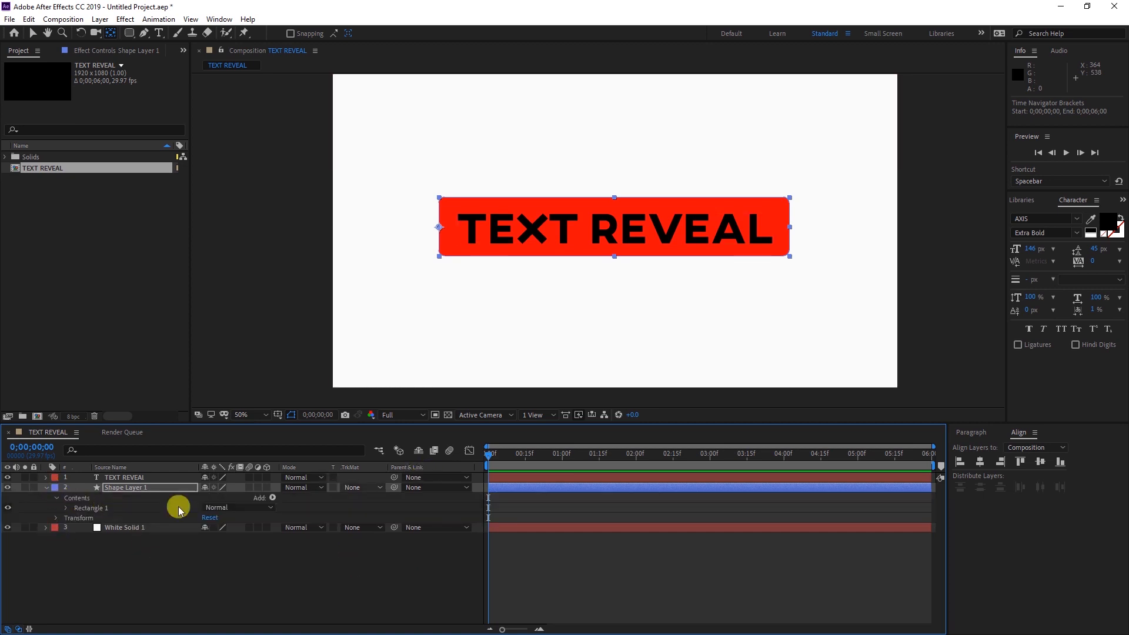
{"action": "left_click", "coordinate": [45, 488]}
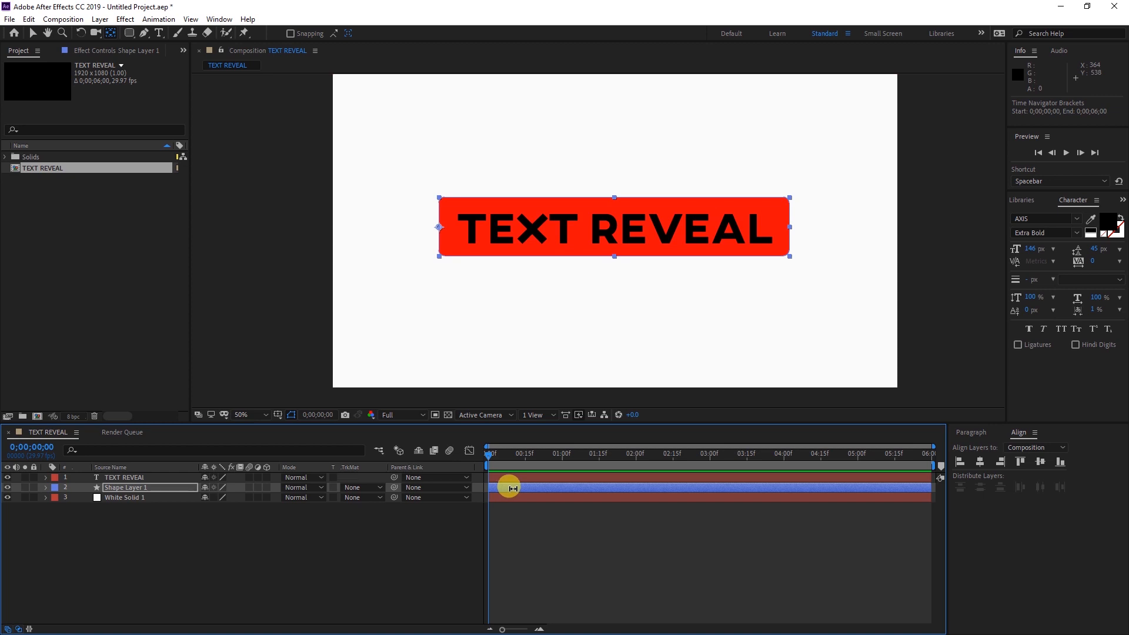
{"action": "key", "text": "s"}
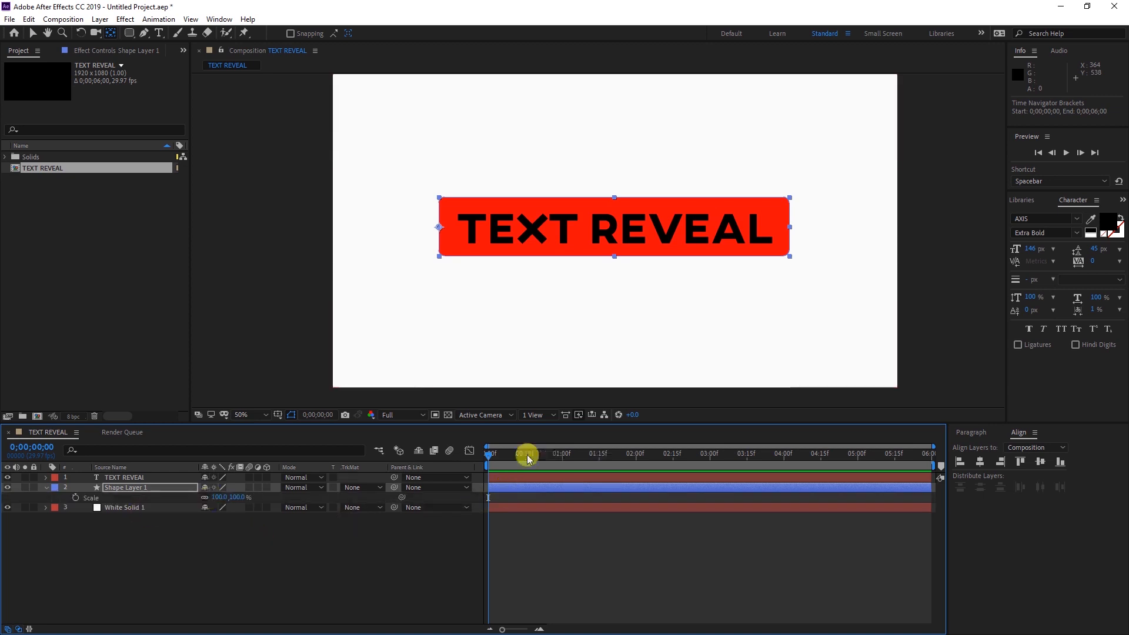
{"action": "left_click_drag", "start_coordinate": [542, 464], "coordinate": [634, 474]}
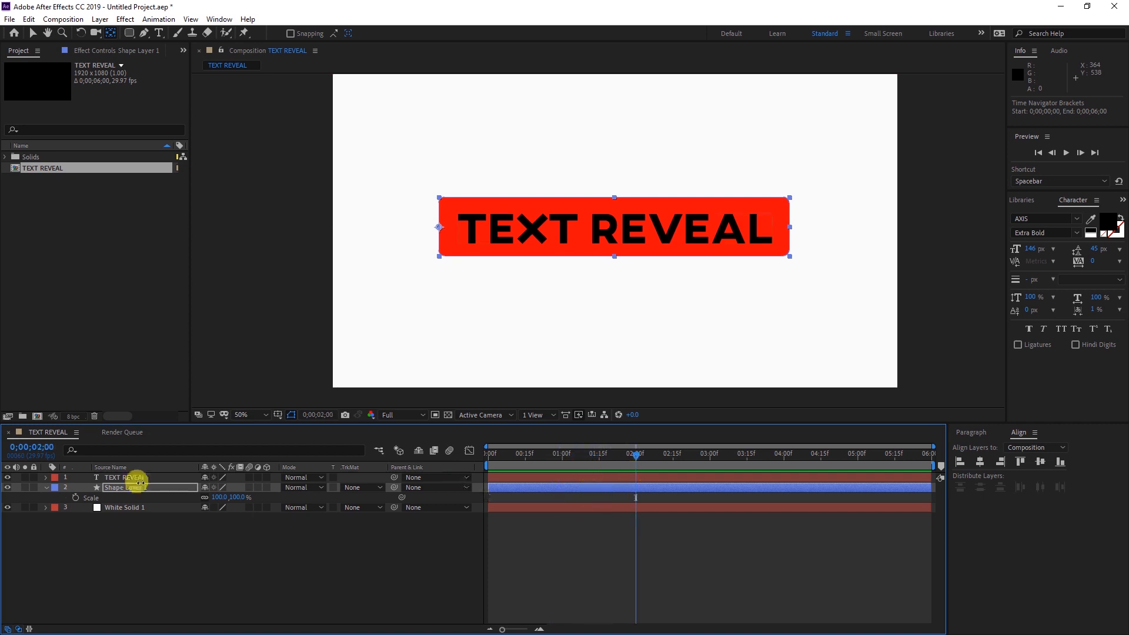
{"action": "left_click", "coordinate": [75, 498]}
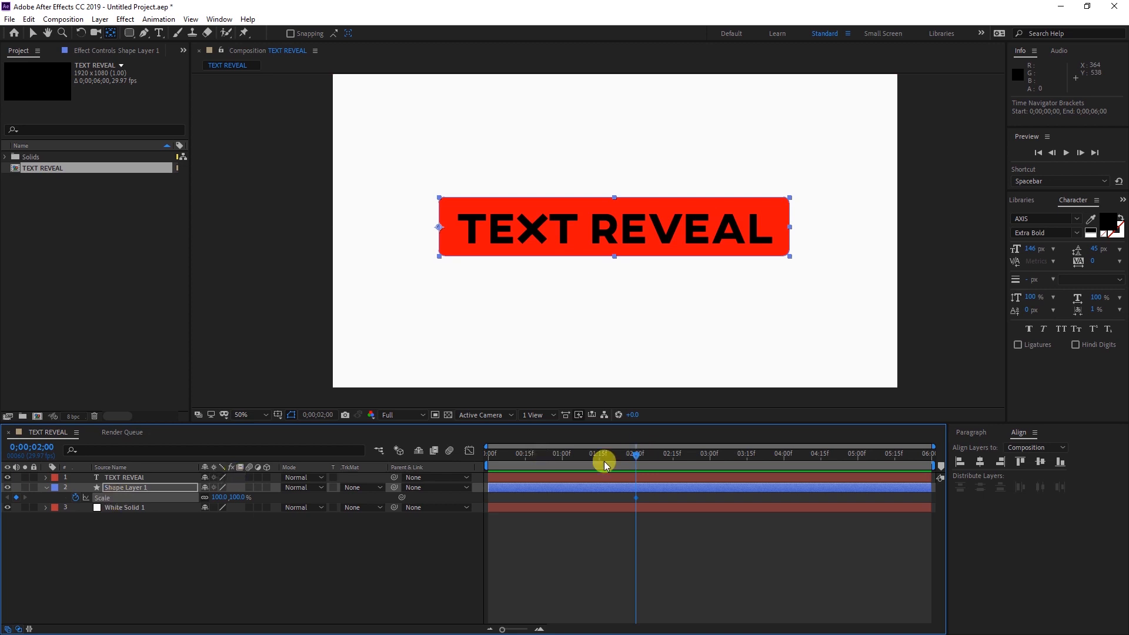
Set the red rectangle's horizontal scale to 0% at the start of the composition, keeping its vertical scale at 100%.
{"action": "key", "text": "Home"}
{"action": "left_click", "coordinate": [217, 498]}
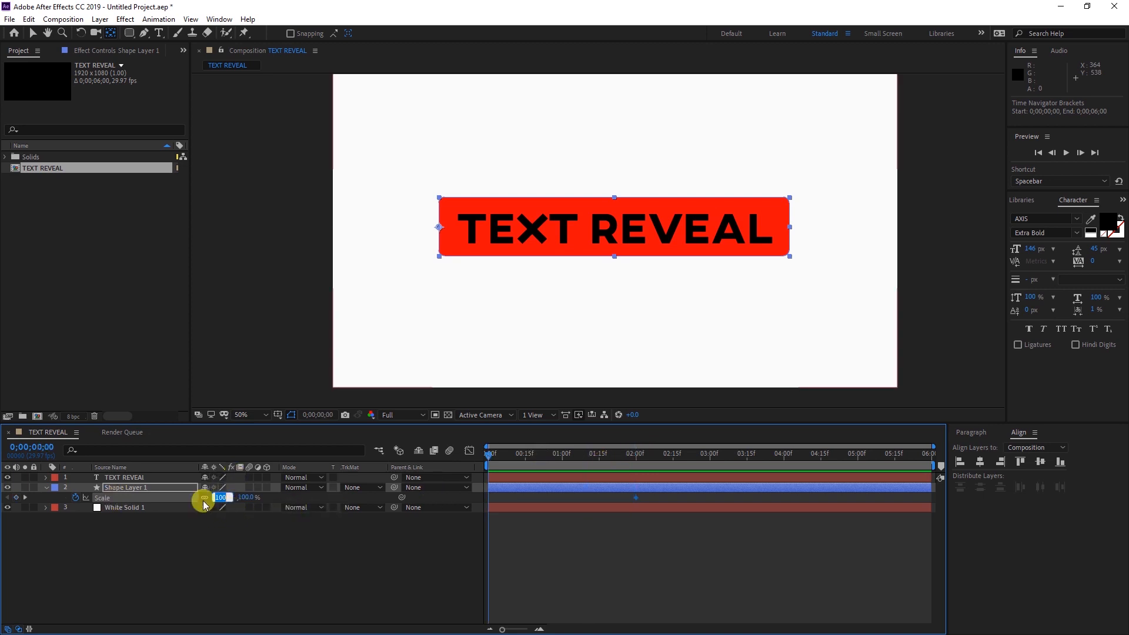
{"action": "type", "text": "0"}
{"action": "left_click", "coordinate": [252, 537]}
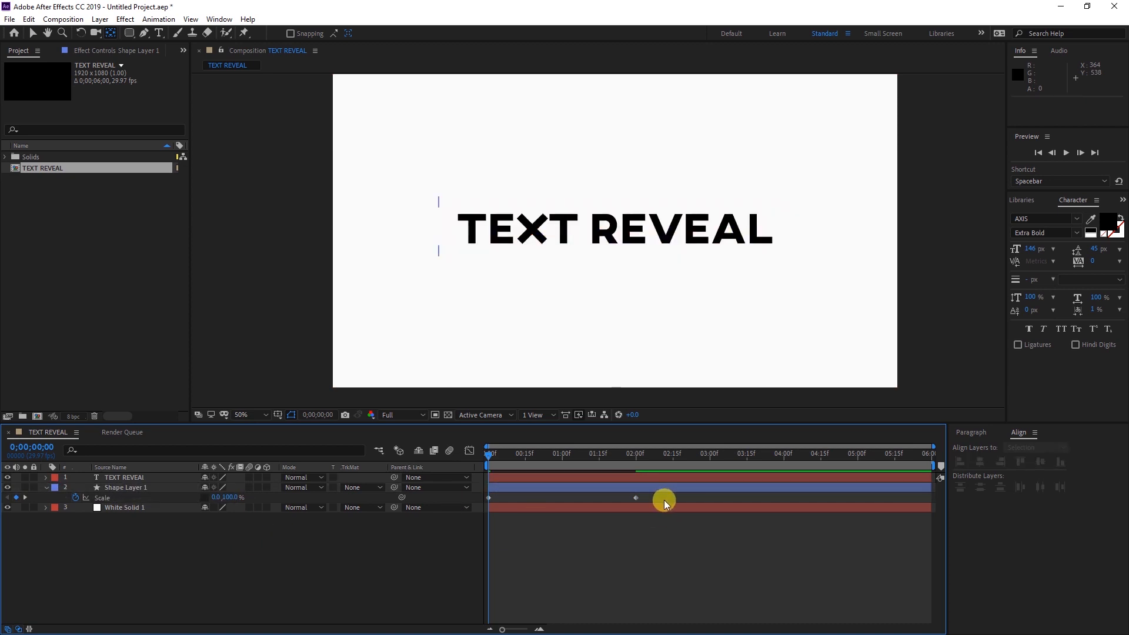
Apply Easy Ease to both scale keyframes of the red rectangle.
{"action": "left_click_drag", "start_coordinate": [650, 498], "coordinate": [474, 496]}
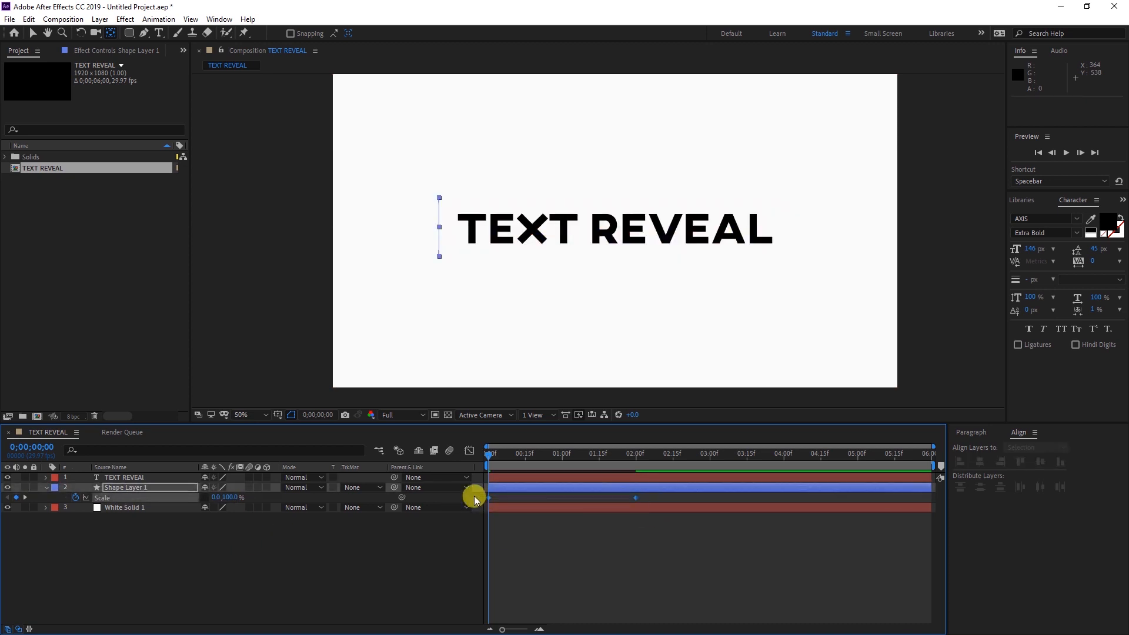
{"action": "right_click", "coordinate": [492, 499]}
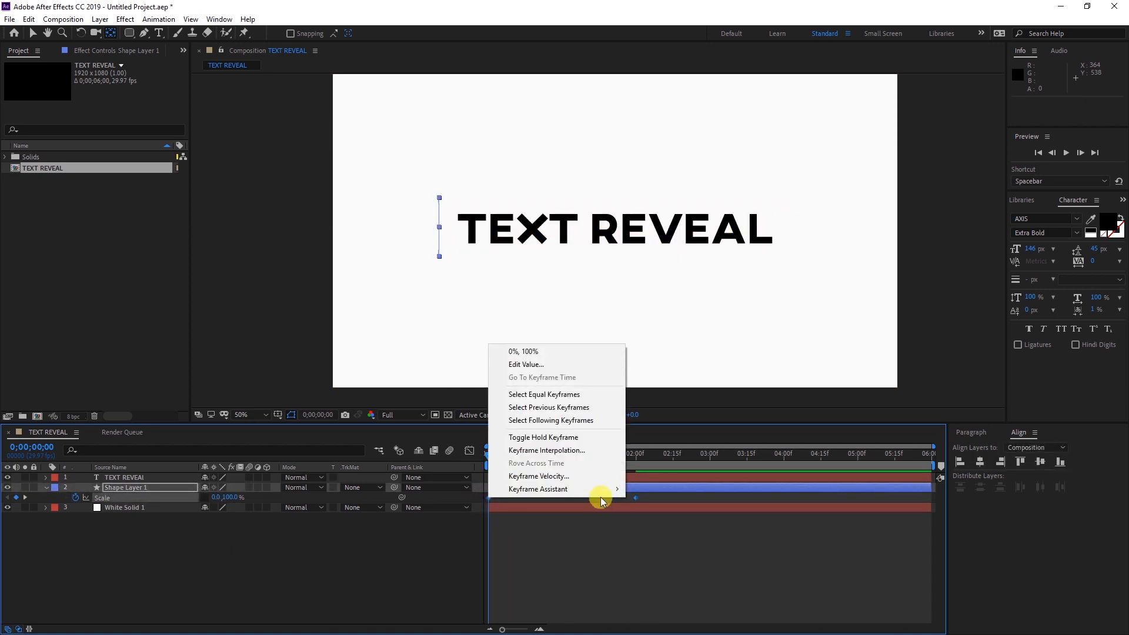
{"action": "mouse_move", "coordinate": [600, 490]}
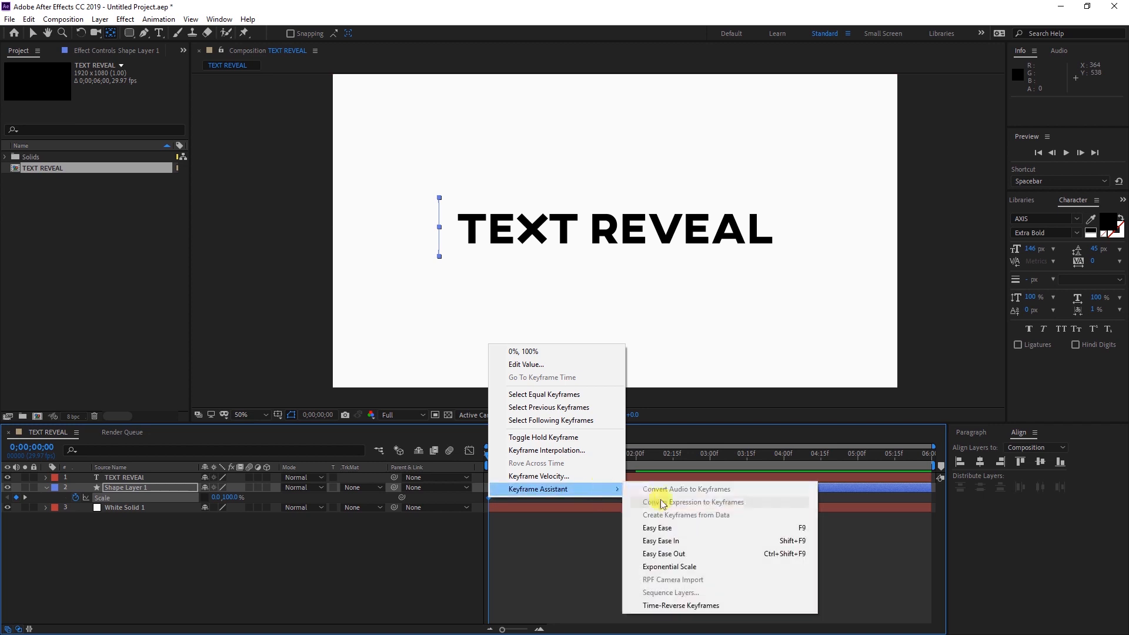
{"action": "left_click", "coordinate": [676, 532]}
{"action": "left_click", "coordinate": [563, 552]}
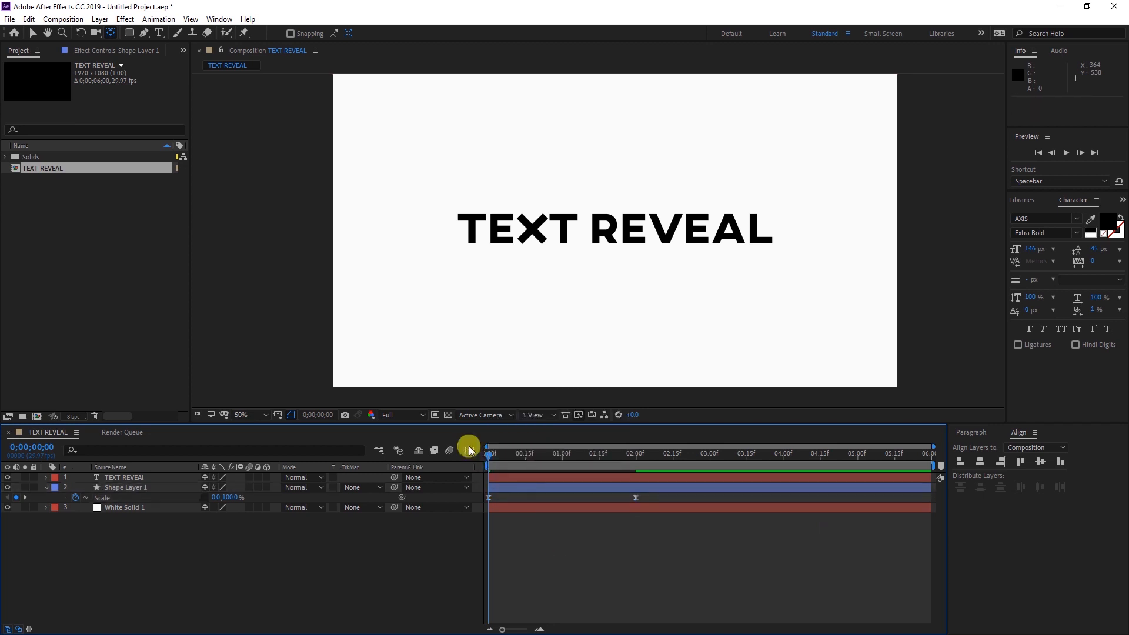
Reshape the scale speed graph to peak sharply near the start and slow gradually toward 2 seconds, and preview the animation.
{"action": "left_click_drag", "start_coordinate": [486, 457], "coordinate": [472, 482]}
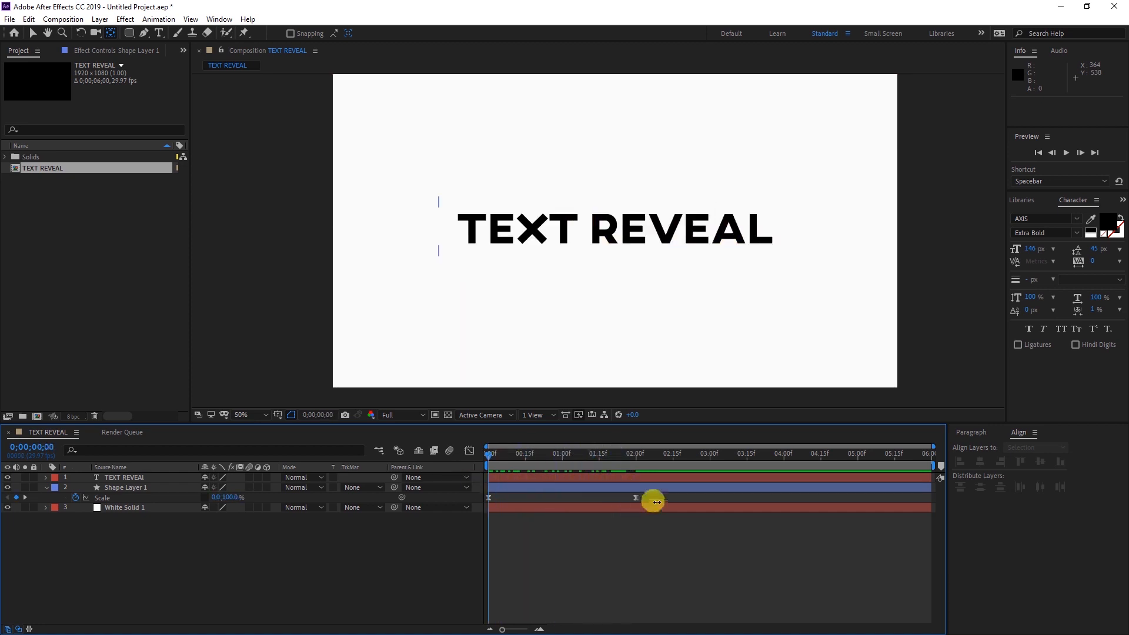
{"action": "left_click_drag", "start_coordinate": [653, 498], "coordinate": [462, 492]}
{"action": "left_click", "coordinate": [469, 451]}
{"action": "left_click_drag", "start_coordinate": [671, 571], "coordinate": [418, 590]}
{"action": "left_click_drag", "start_coordinate": [633, 590], "coordinate": [466, 572]}
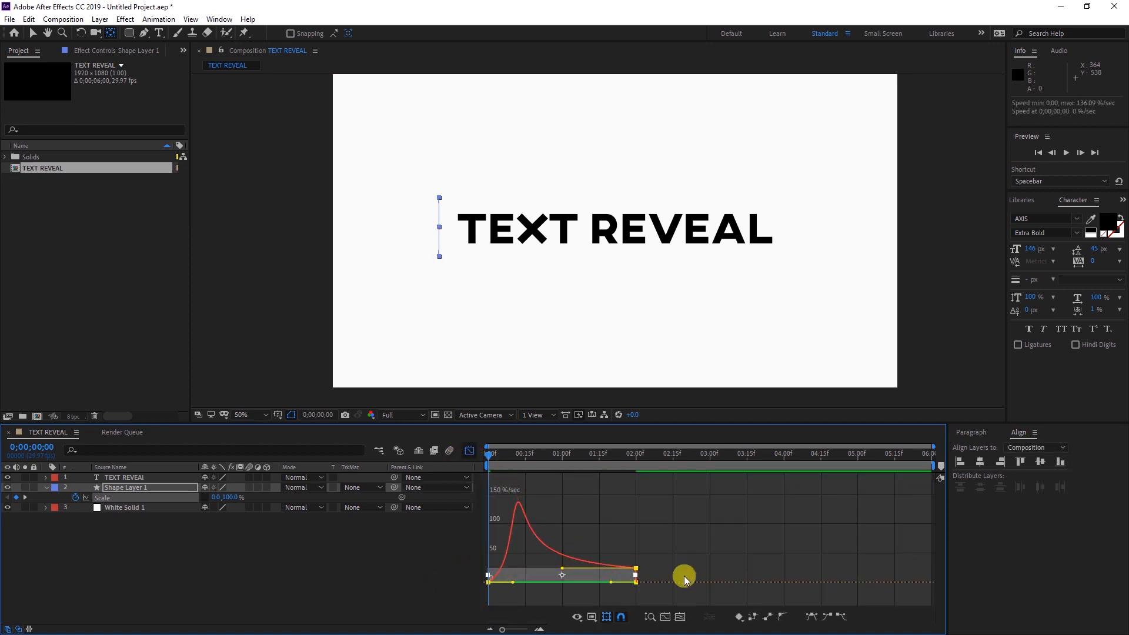
{"action": "key", "text": "F9"}
{"action": "left_click_drag", "start_coordinate": [610, 583], "coordinate": [499, 581]}
{"action": "key", "text": "space"}
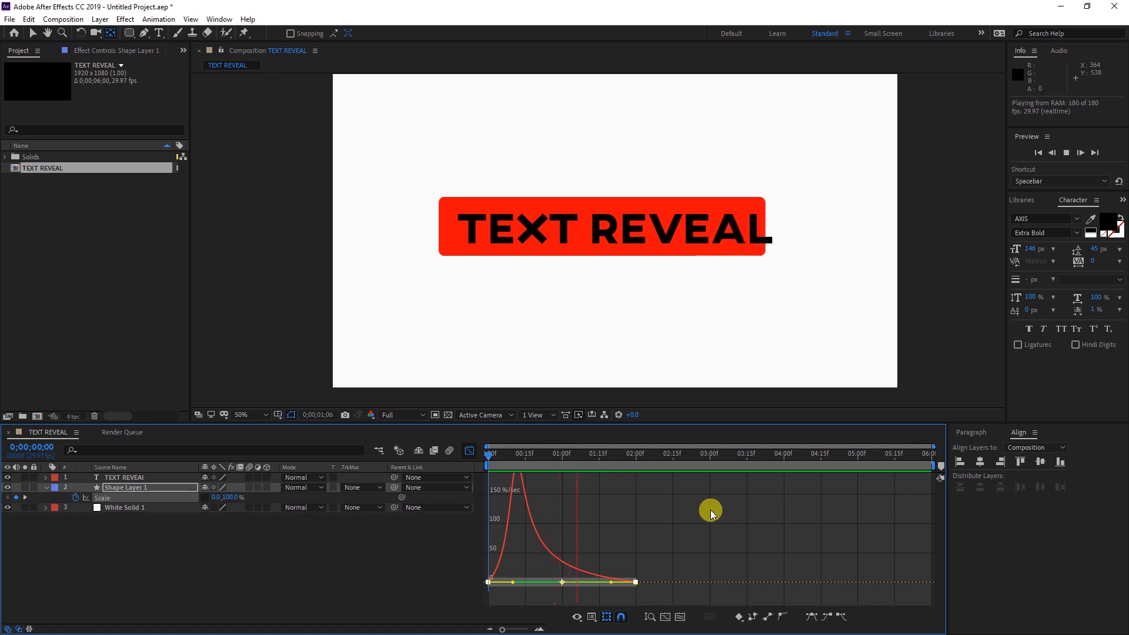
{"action": "key", "text": "space"}
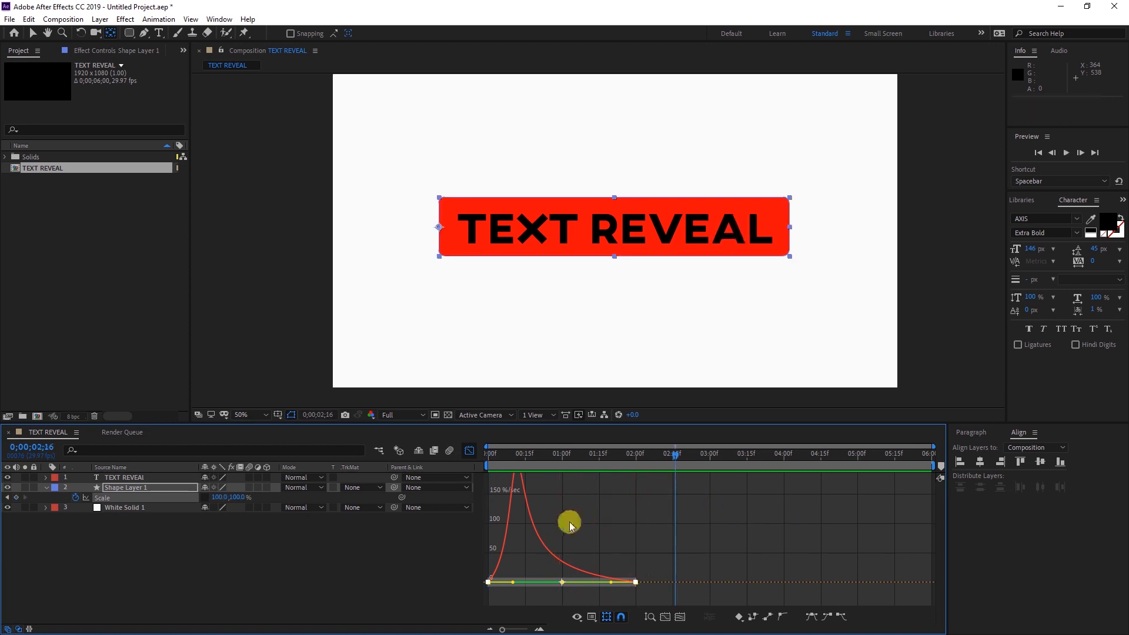
{"action": "left_click", "coordinate": [470, 451]}
Duplicate the red rectangle layer twice and collapse the original layer's properties.
{"action": "left_click_drag", "start_coordinate": [666, 457], "coordinate": [592, 478]}
{"action": "left_click", "coordinate": [503, 556]}
{"action": "left_click", "coordinate": [514, 491]}
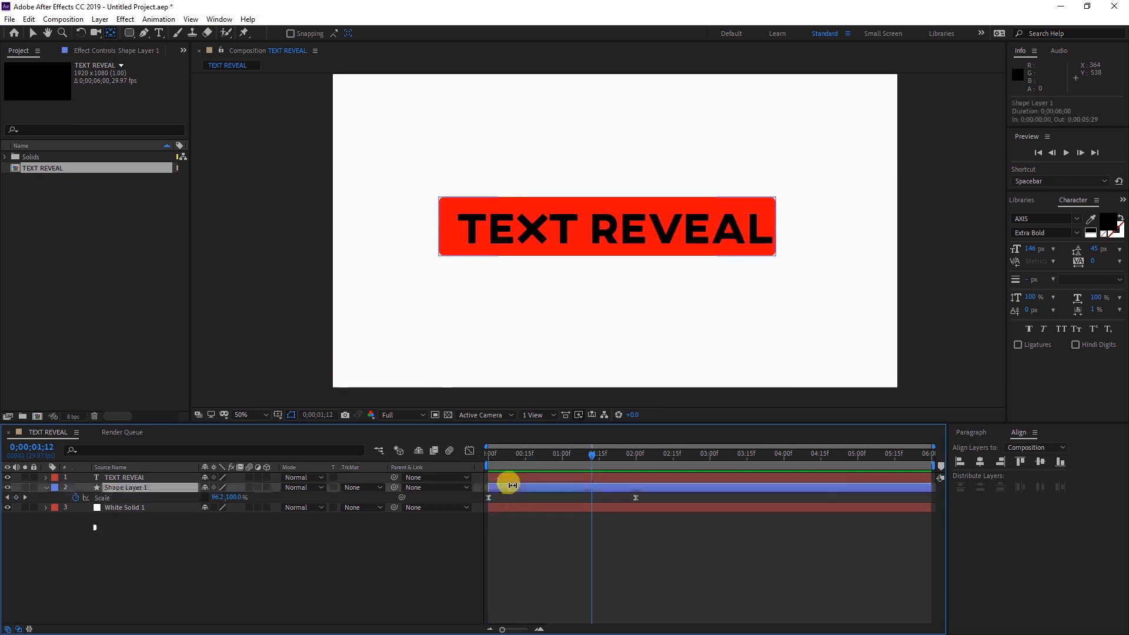
{"action": "key", "text": "ctrl+d"}
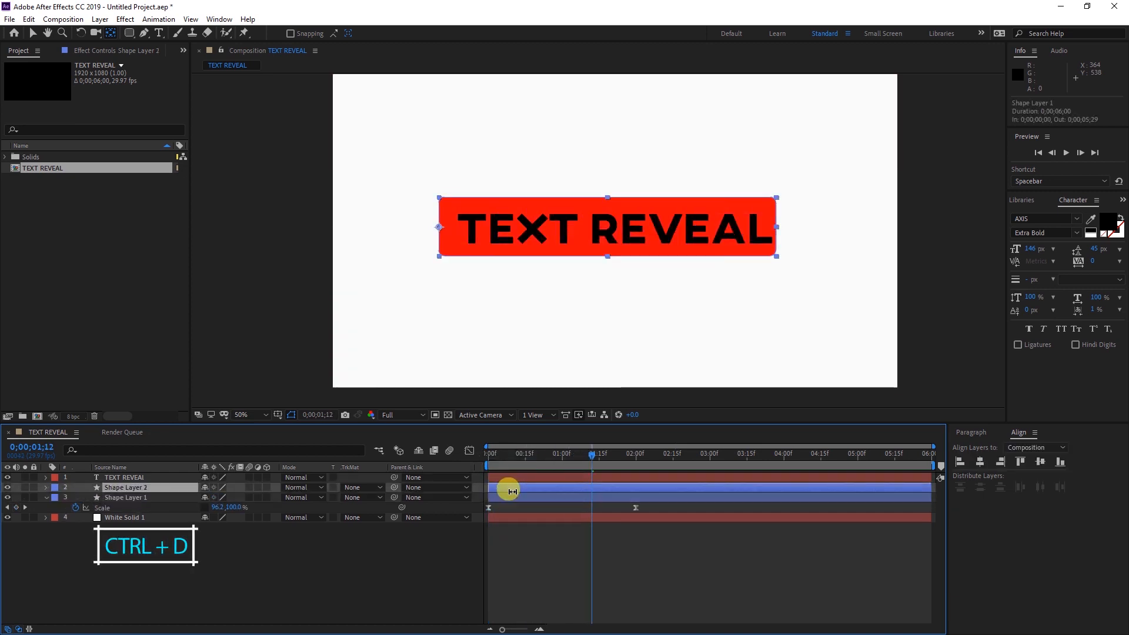
{"action": "key", "text": "ctrl+d"}
{"action": "left_click", "coordinate": [526, 560]}
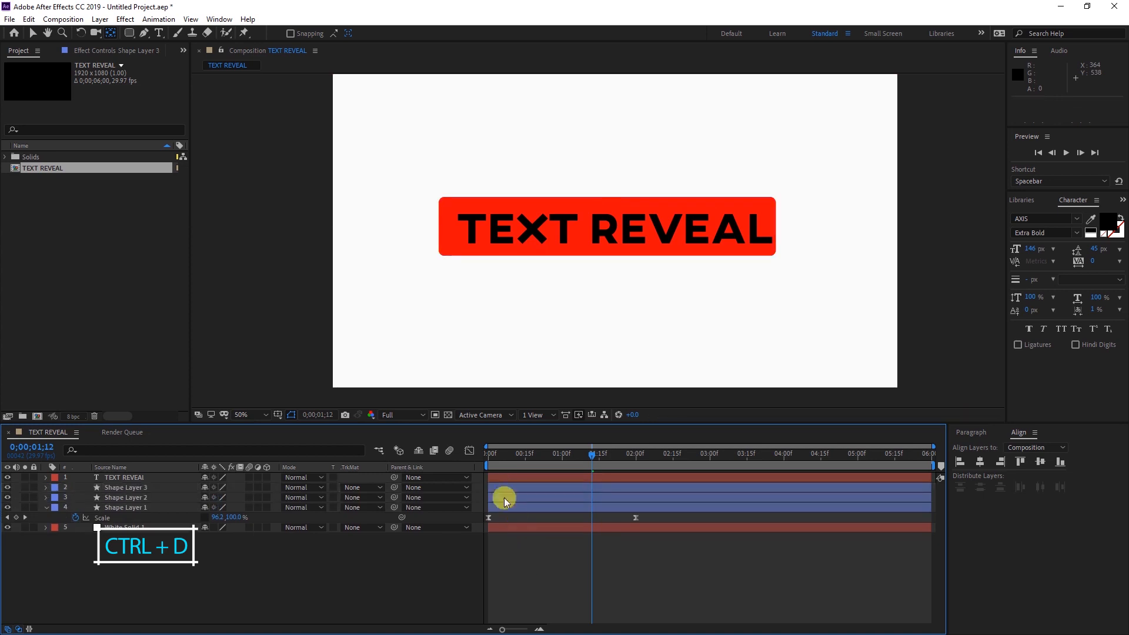
{"action": "left_click", "coordinate": [497, 486]}
{"action": "left_click", "coordinate": [46, 507]}
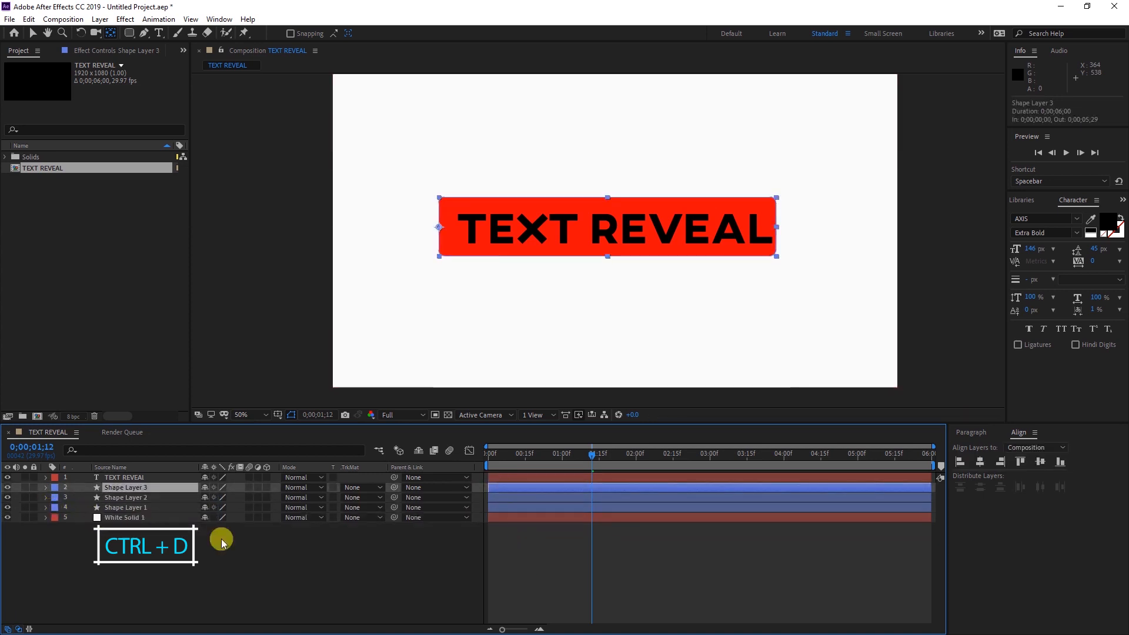
{"action": "left_click", "coordinate": [529, 564]}
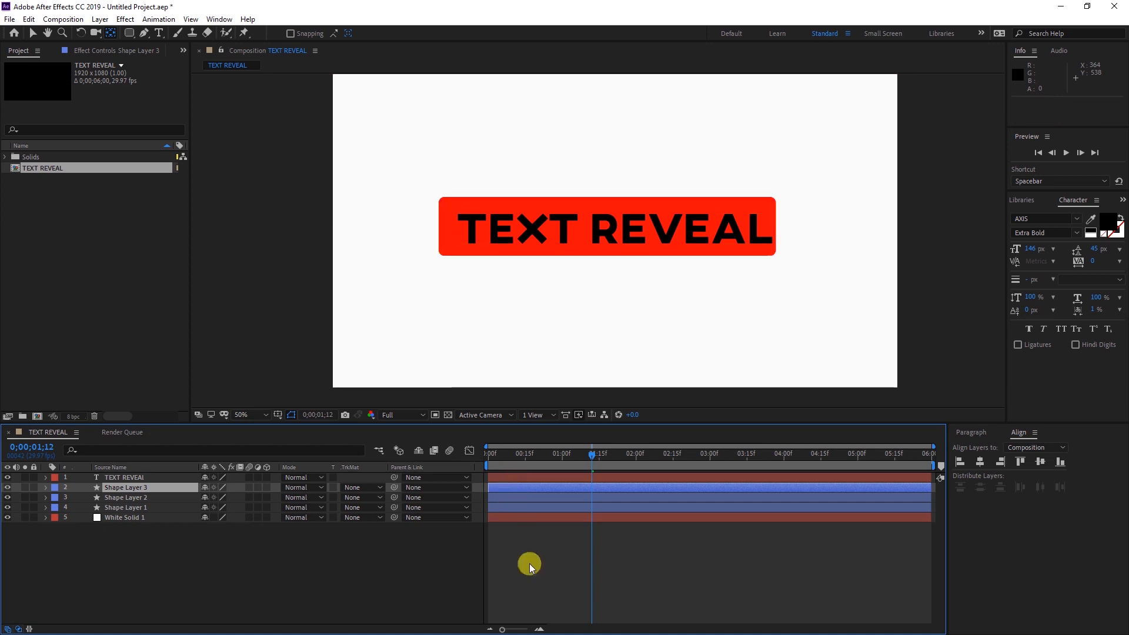
Change the fill colour of the TEXT REVEAL text to white.
{"action": "left_click", "coordinate": [505, 478]}
{"action": "left_click", "coordinate": [33, 33]}
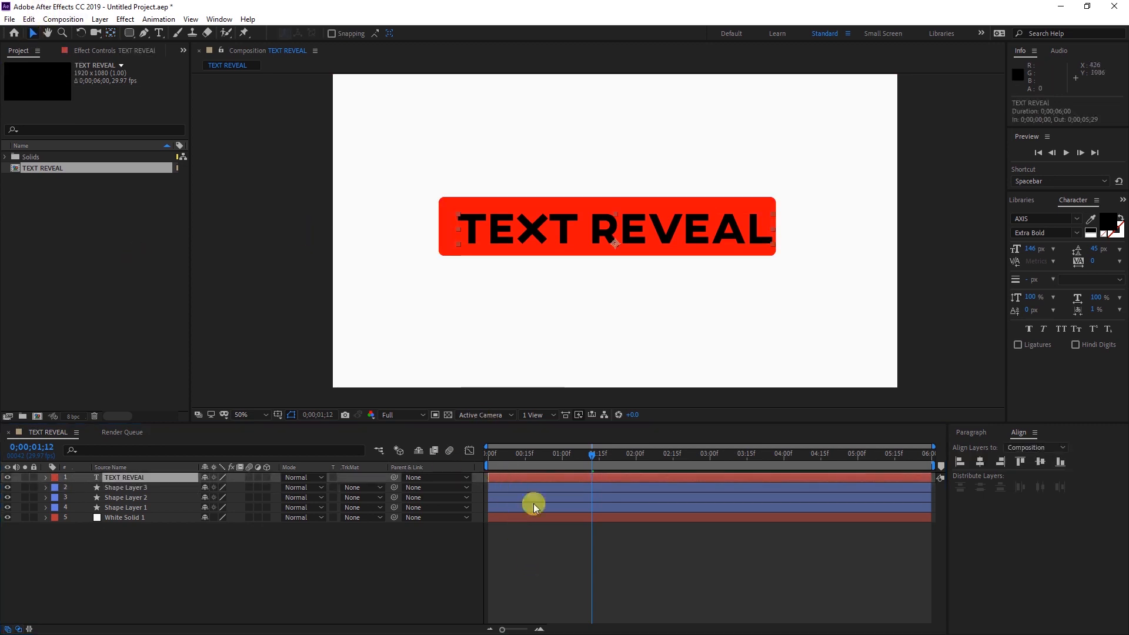
{"action": "left_click", "coordinate": [527, 525]}
{"action": "left_click", "coordinate": [522, 477]}
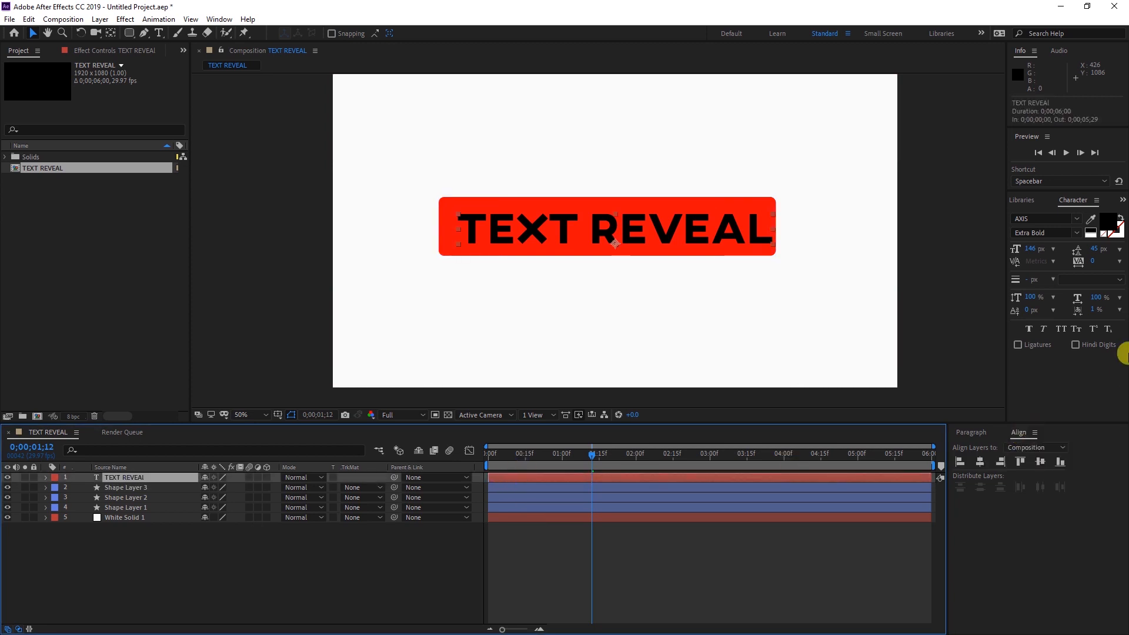
{"action": "left_click", "coordinate": [1108, 223]}
{"action": "left_click", "coordinate": [441, 287]}
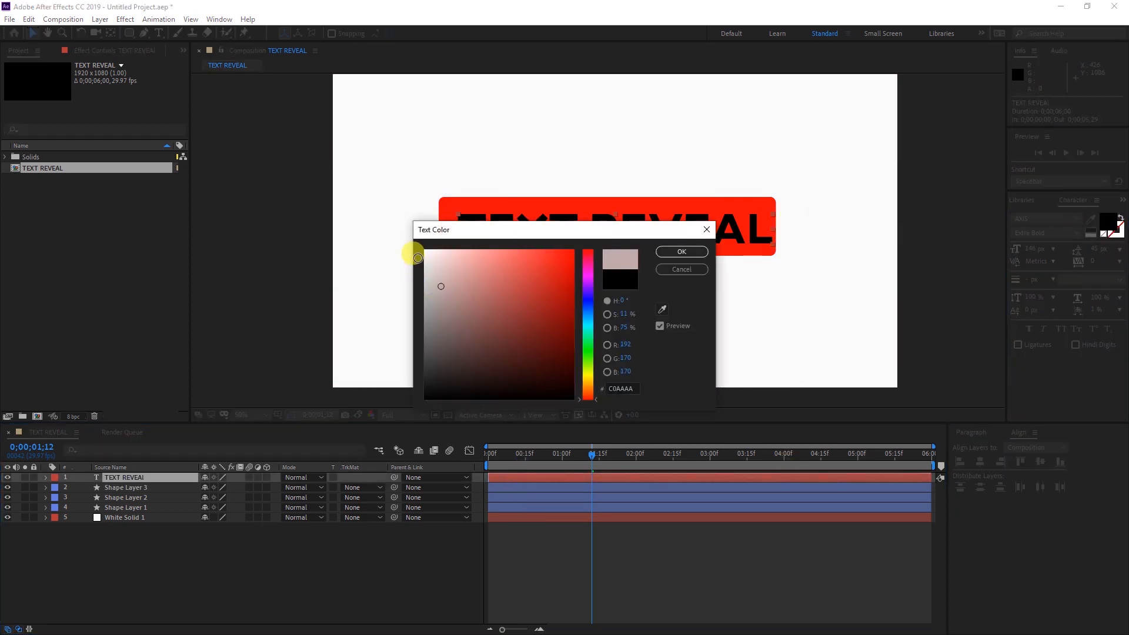
{"action": "left_click_drag", "start_coordinate": [423, 271], "coordinate": [403, 231]}
{"action": "left_click", "coordinate": [700, 253]}
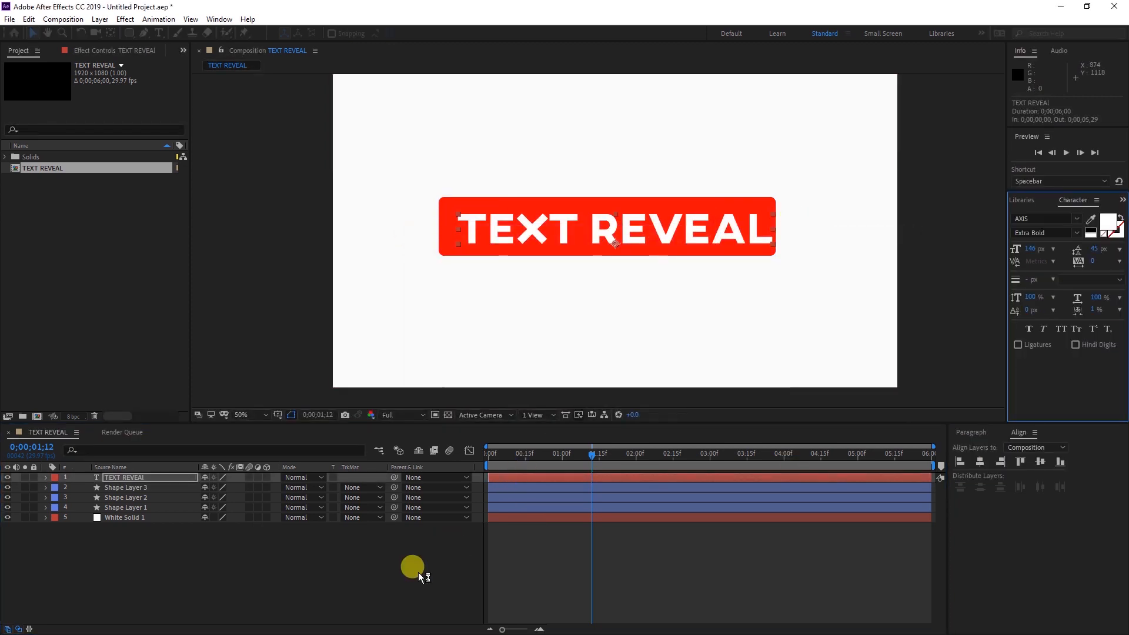
{"action": "left_click", "coordinate": [503, 559]}
{"action": "left_click", "coordinate": [510, 487]}
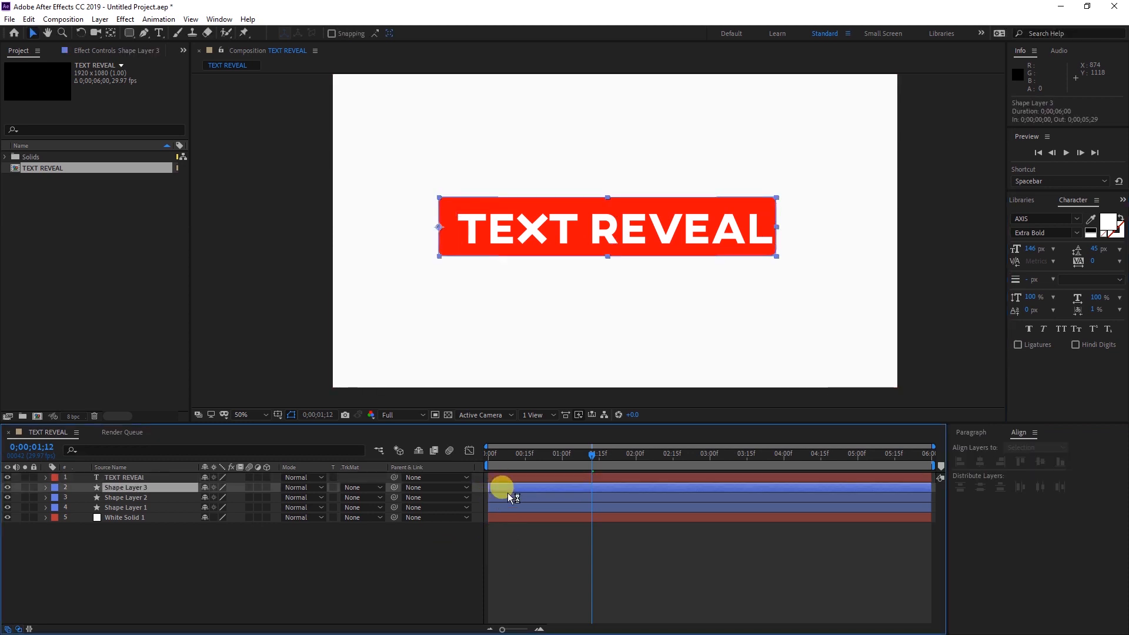
{"action": "left_click", "coordinate": [1109, 224]}
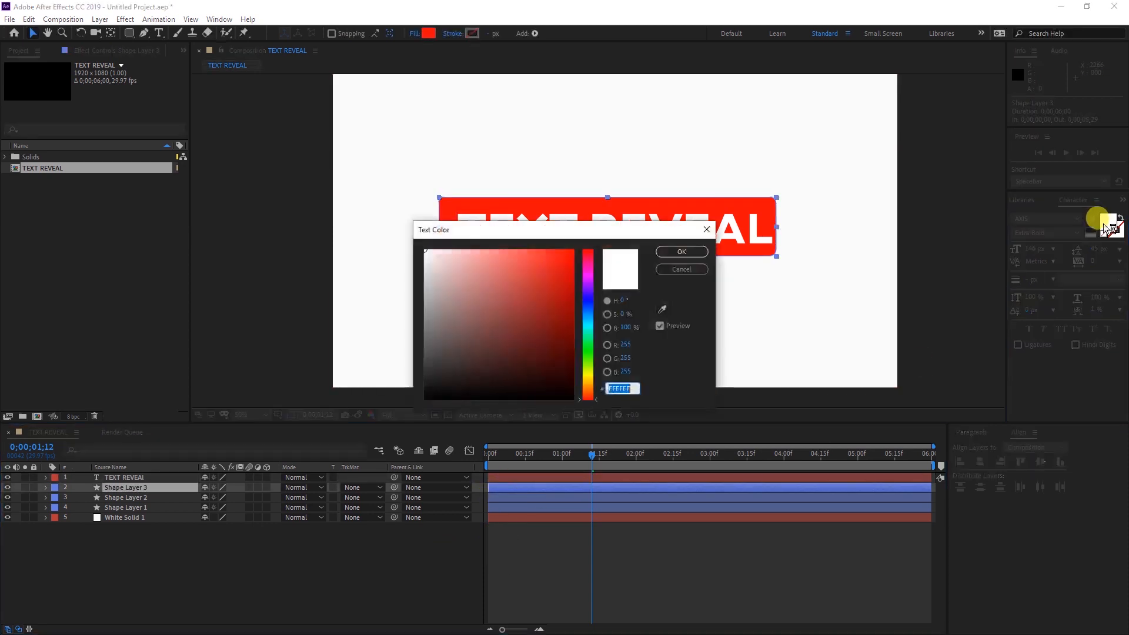
{"action": "left_click_drag", "start_coordinate": [530, 340], "coordinate": [403, 398]}
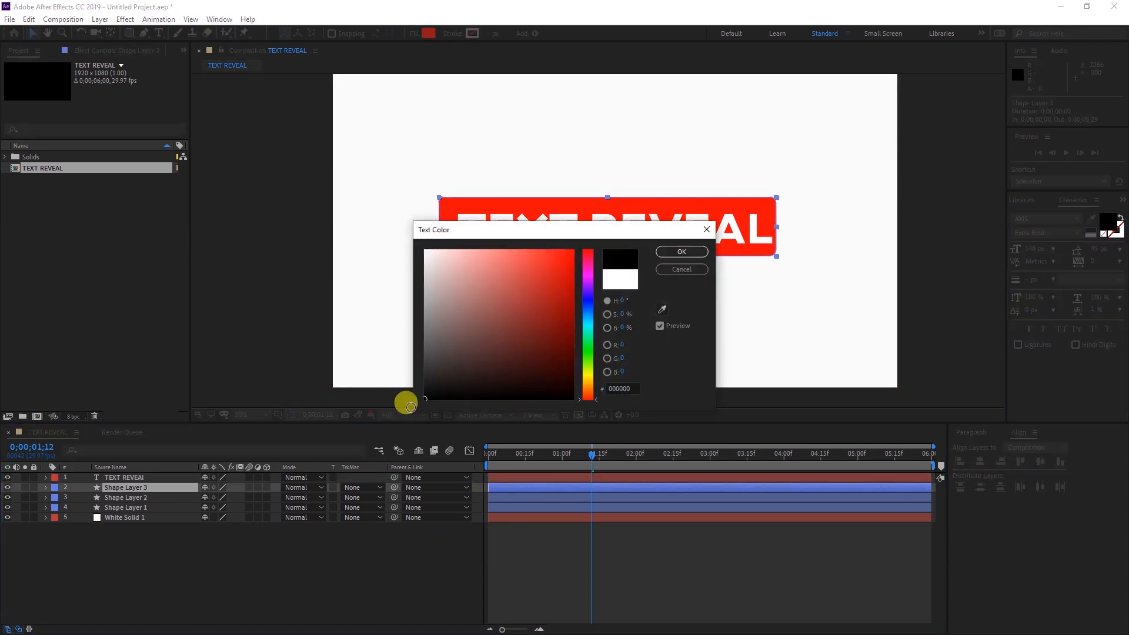
{"action": "left_click", "coordinate": [679, 252]}
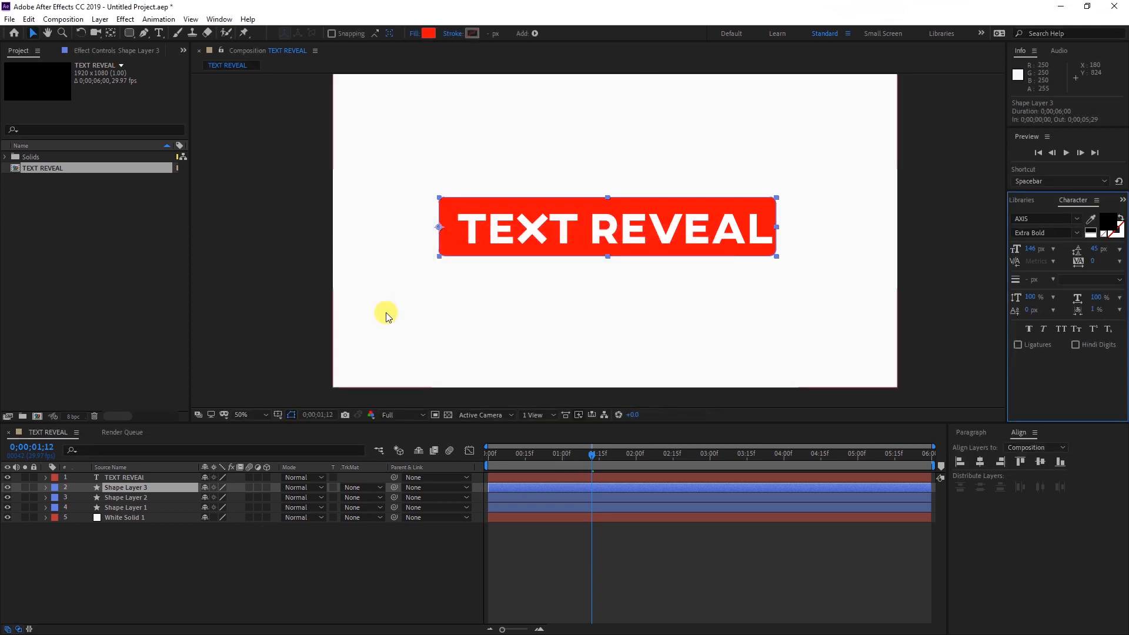
Change the fill of Shape Layer 3, the uppermost rectangle, to black and check it at about 2 seconds.
{"action": "left_click", "coordinate": [511, 488]}
{"action": "left_click", "coordinate": [429, 33]}
{"action": "left_click_drag", "start_coordinate": [441, 383], "coordinate": [404, 396]}
{"action": "left_click", "coordinate": [680, 253]}
{"action": "left_click", "coordinate": [540, 550]}
{"action": "left_click_drag", "start_coordinate": [612, 460], "coordinate": [640, 464]}
Shift the text layer and the upper two rectangle layers to start at frame 4, and preview the animation from the beginning.
{"action": "left_click", "coordinate": [531, 490]}
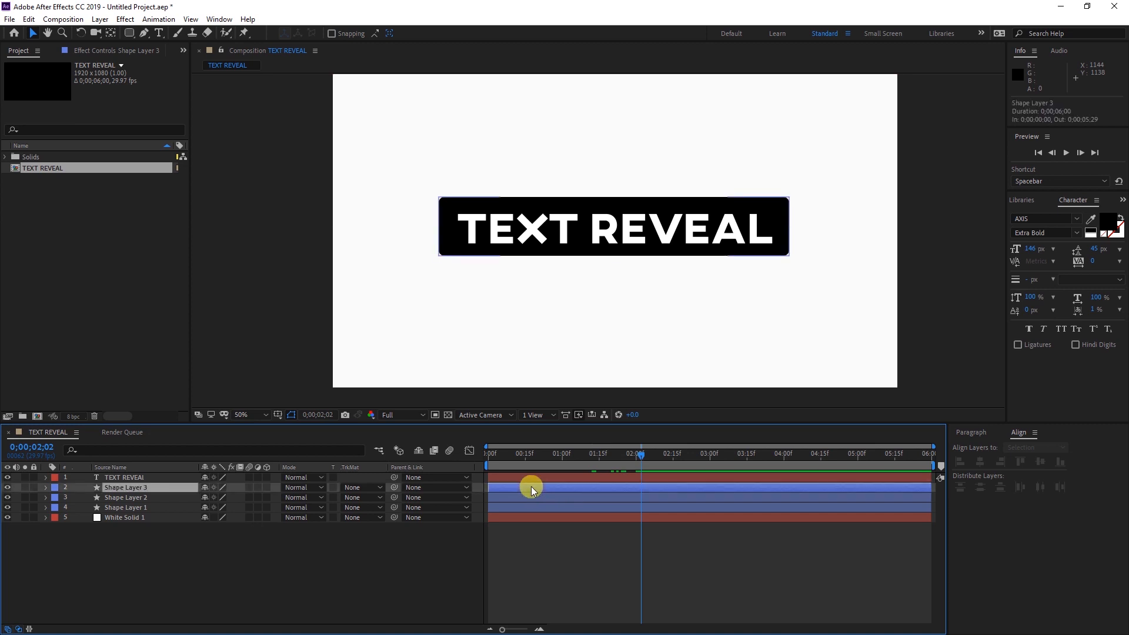
{"action": "left_click", "coordinate": [532, 497]}
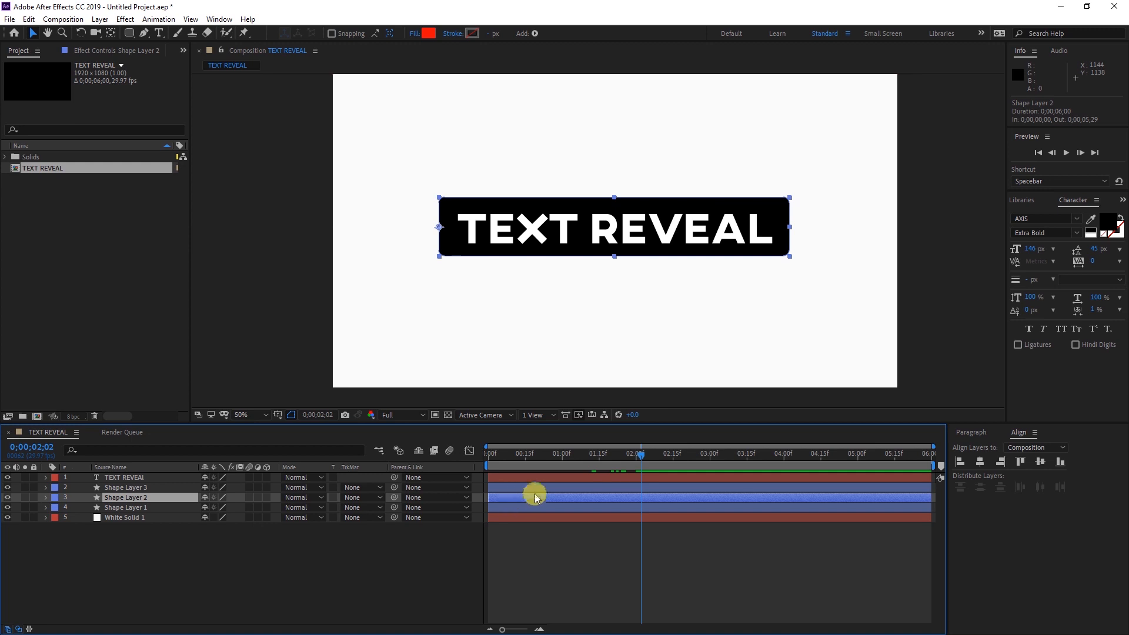
{"action": "left_click", "coordinate": [512, 487], "text": "shift"}
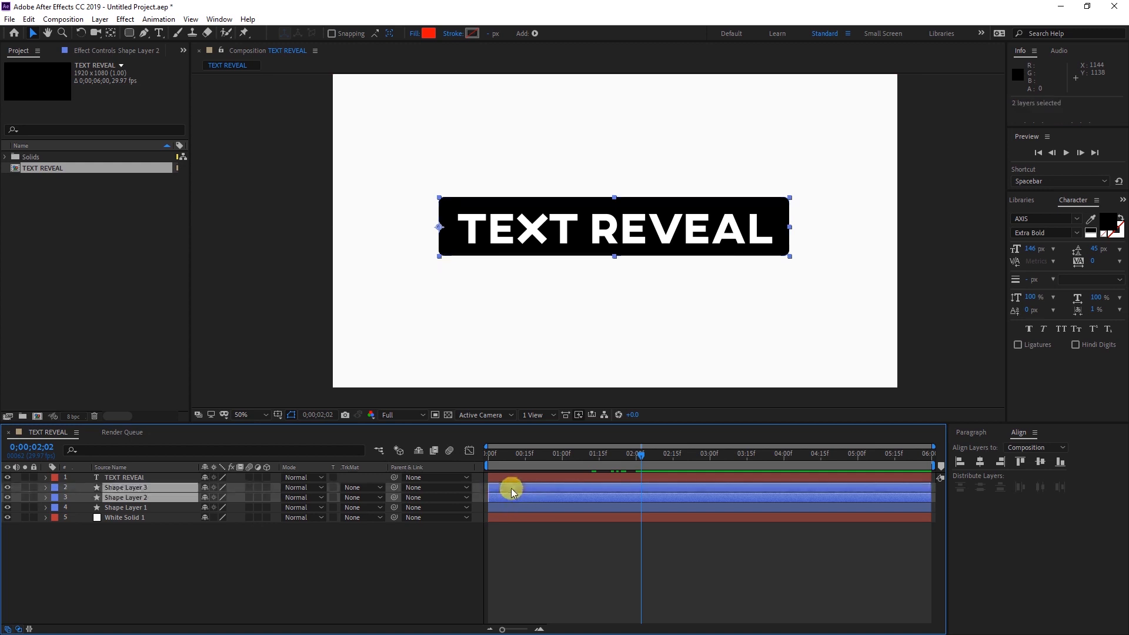
{"action": "left_click", "coordinate": [509, 477], "text": "shift"}
{"action": "left_click_drag", "start_coordinate": [508, 502], "coordinate": [519, 503]}
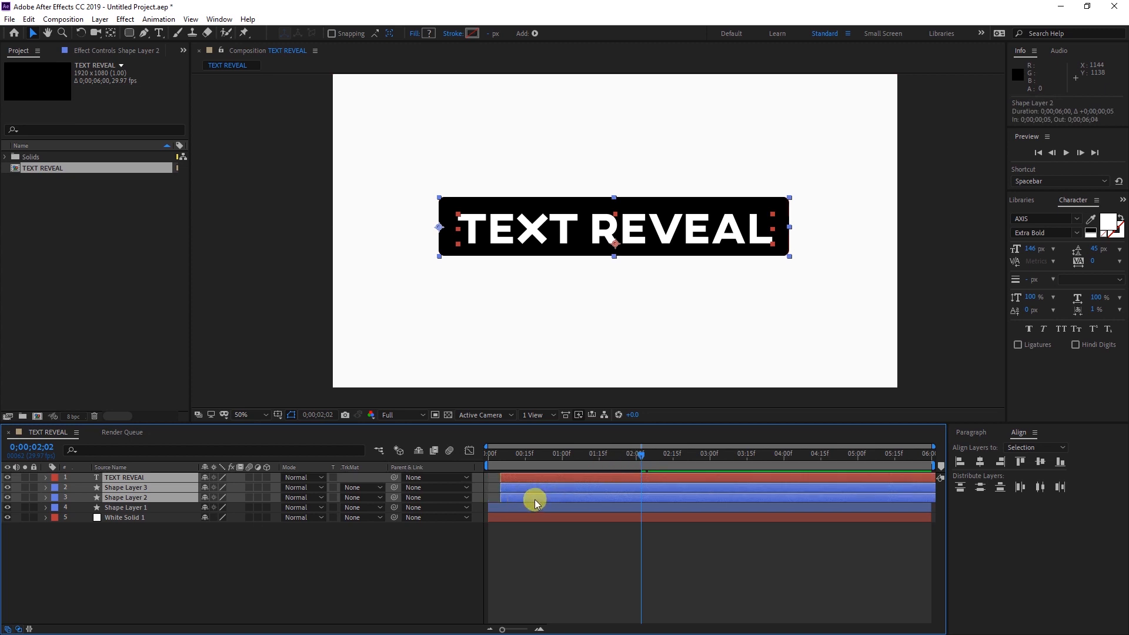
{"action": "left_click_drag", "start_coordinate": [643, 454], "coordinate": [424, 474]}
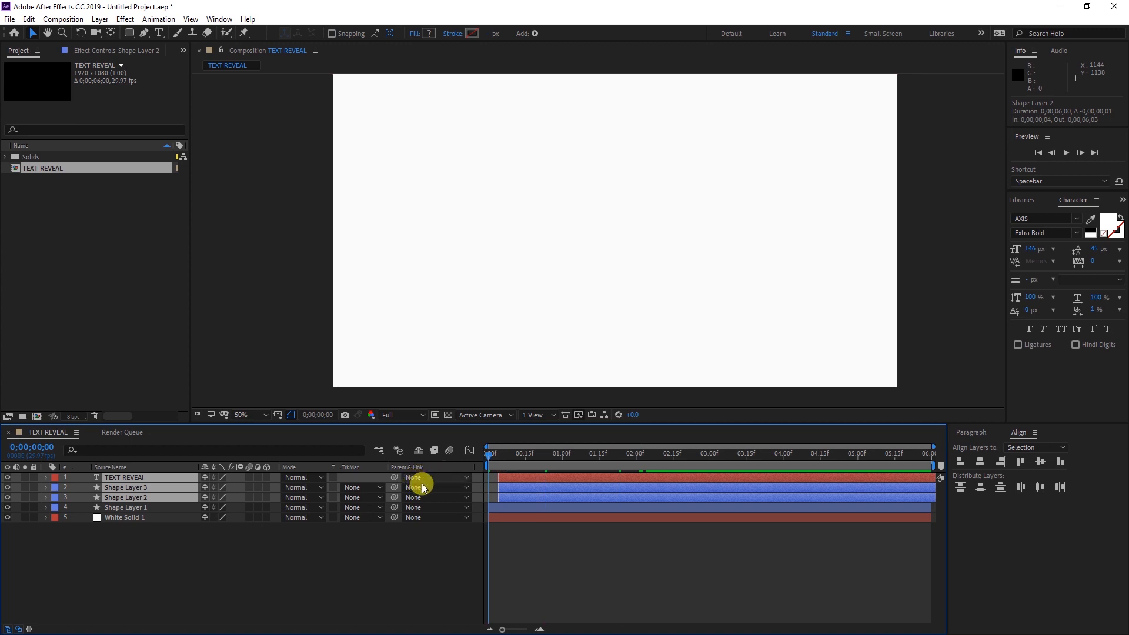
{"action": "key", "text": "space"}
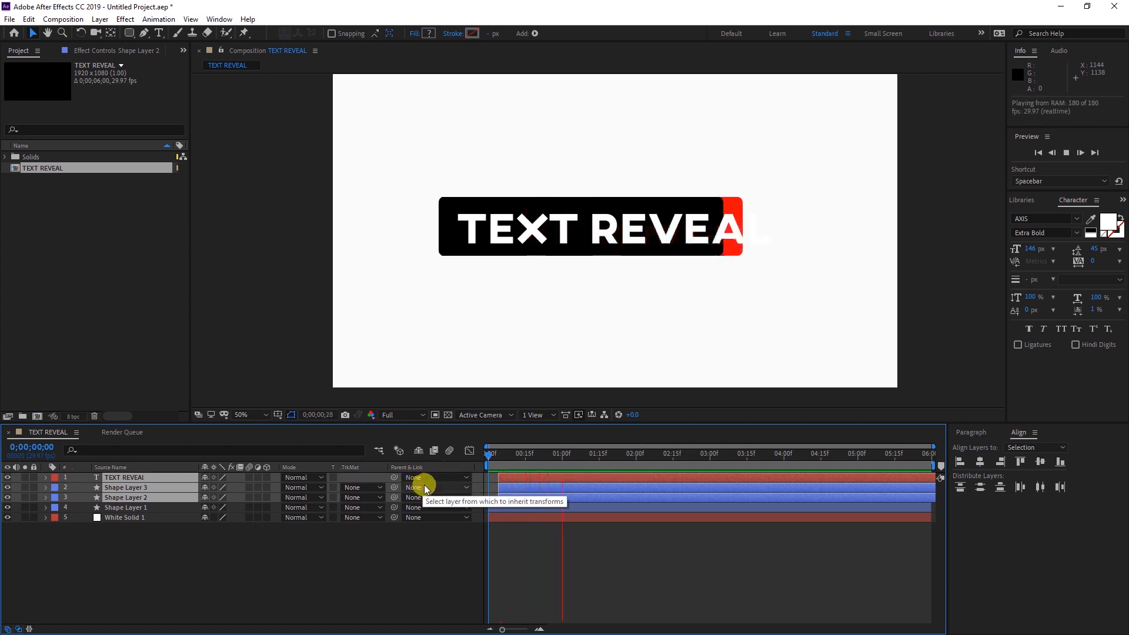
Move the TEXT REVEAL text layer directly beneath Shape Layer 3 and set its track matte to Alpha Matte "Shape Layer 3".
{"action": "key", "text": "space"}
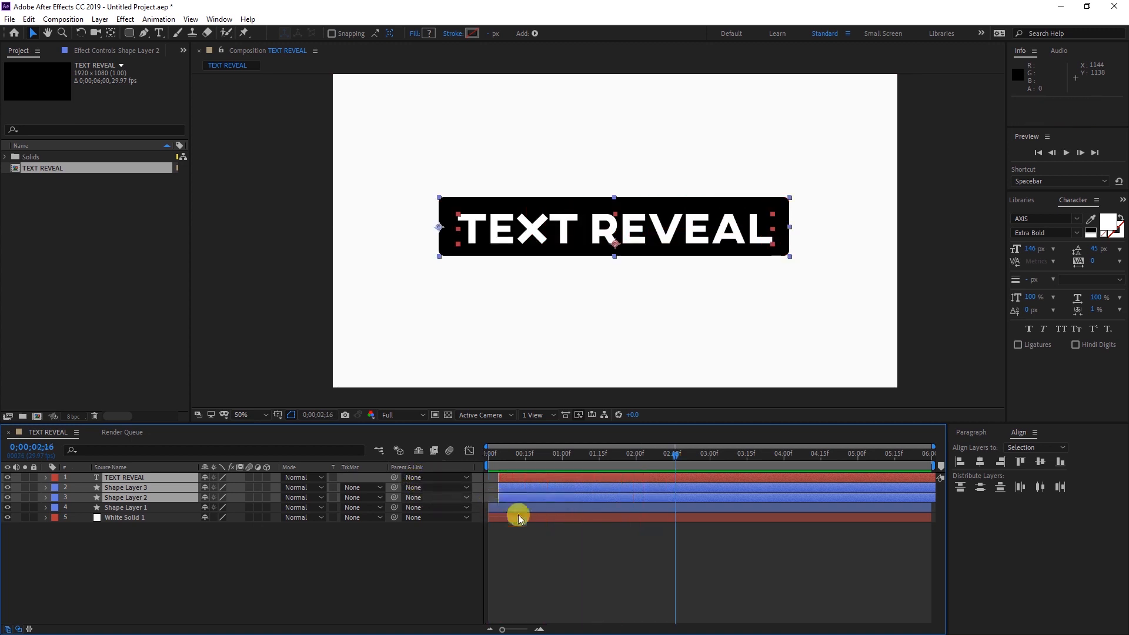
{"action": "left_click", "coordinate": [503, 498]}
{"action": "left_click", "coordinate": [119, 477]}
{"action": "left_click_drag", "start_coordinate": [132, 477], "coordinate": [131, 492]}
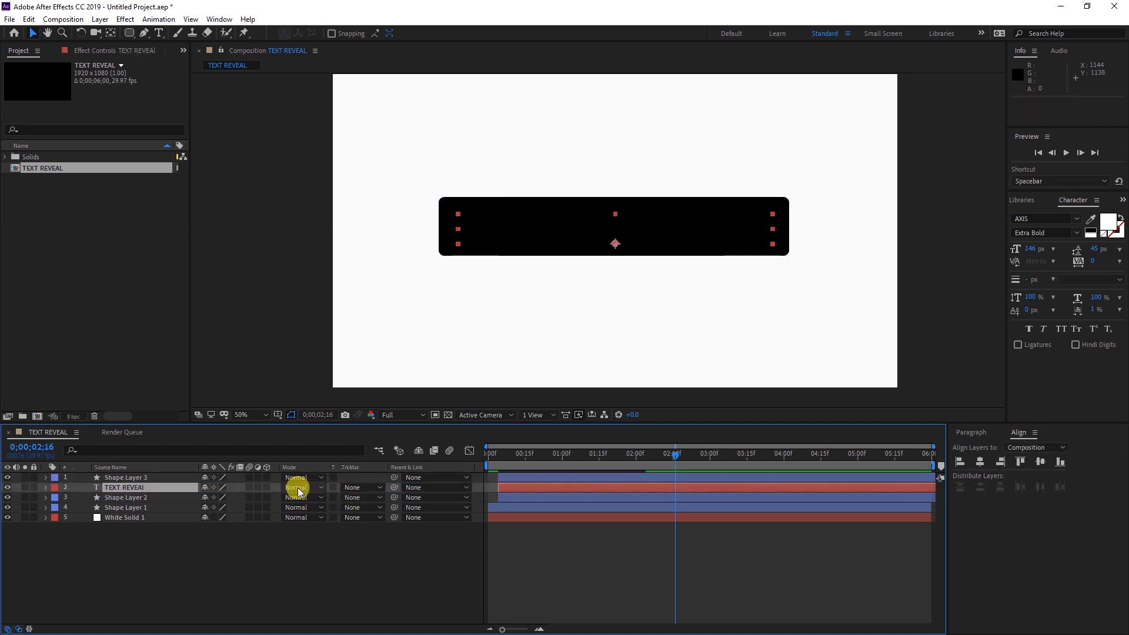
{"action": "left_click", "coordinate": [298, 488]}
{"action": "left_click", "coordinate": [244, 542]}
{"action": "left_click", "coordinate": [351, 490]}
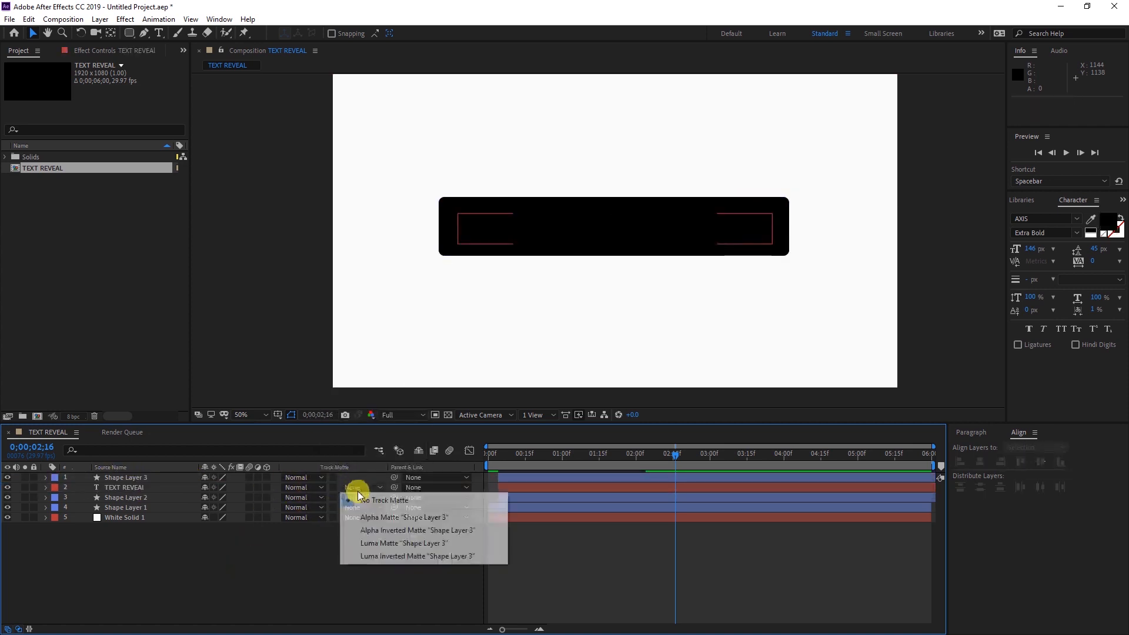
{"action": "left_click", "coordinate": [393, 517]}
Preview the matted text animation from the beginning, and briefly show and hide Shape Layer 3.
{"action": "left_click_drag", "start_coordinate": [667, 469], "coordinate": [423, 454]}
{"action": "key", "text": "space"}
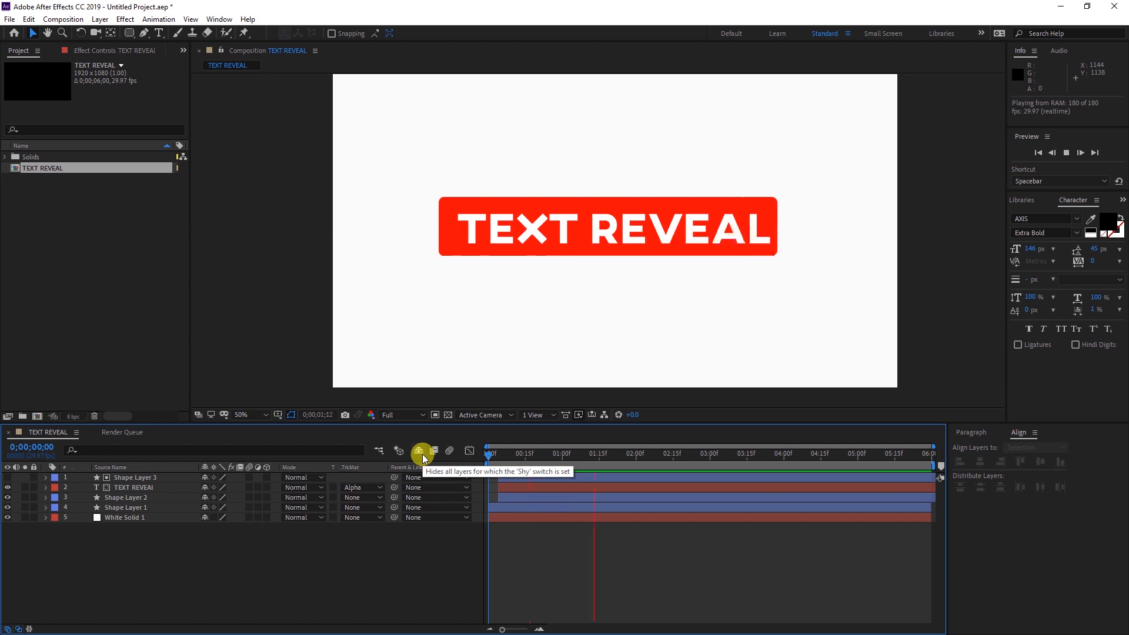
{"action": "key", "text": "space"}
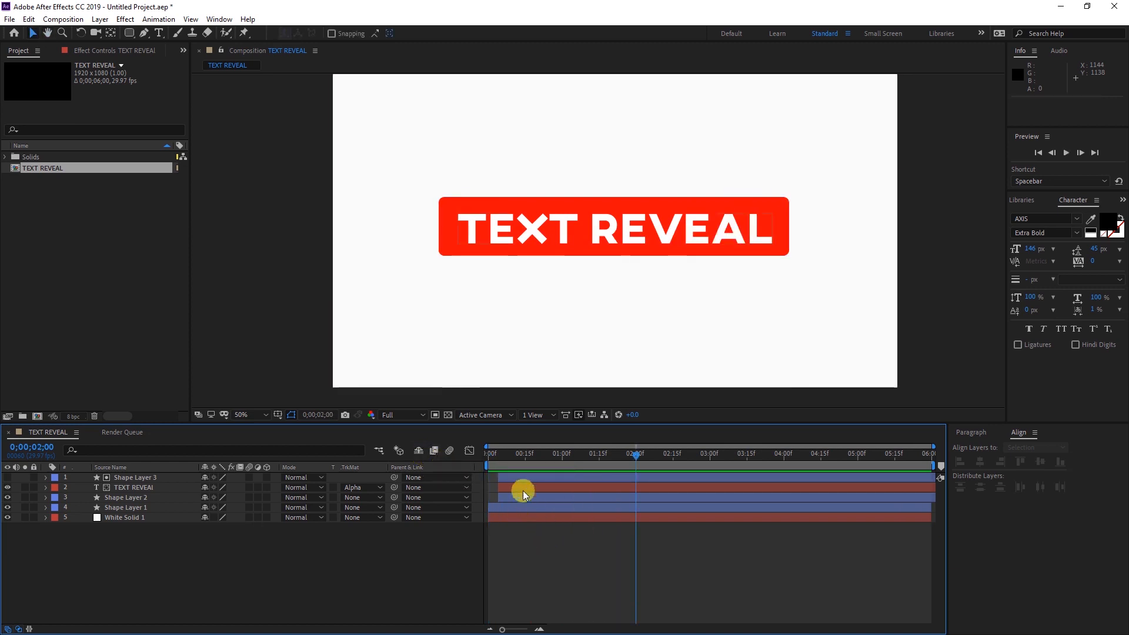
{"action": "left_click", "coordinate": [7, 477]}
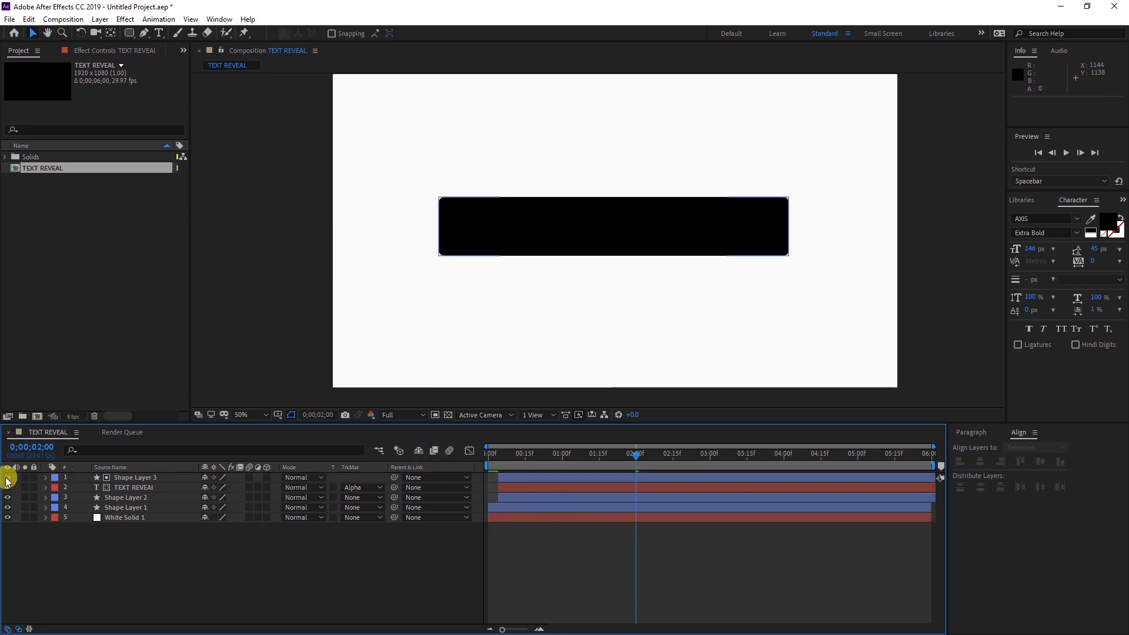
{"action": "left_click", "coordinate": [7, 478]}
Change the fill colour of Shape Layer 2 to black (000000).
{"action": "left_click", "coordinate": [535, 497]}
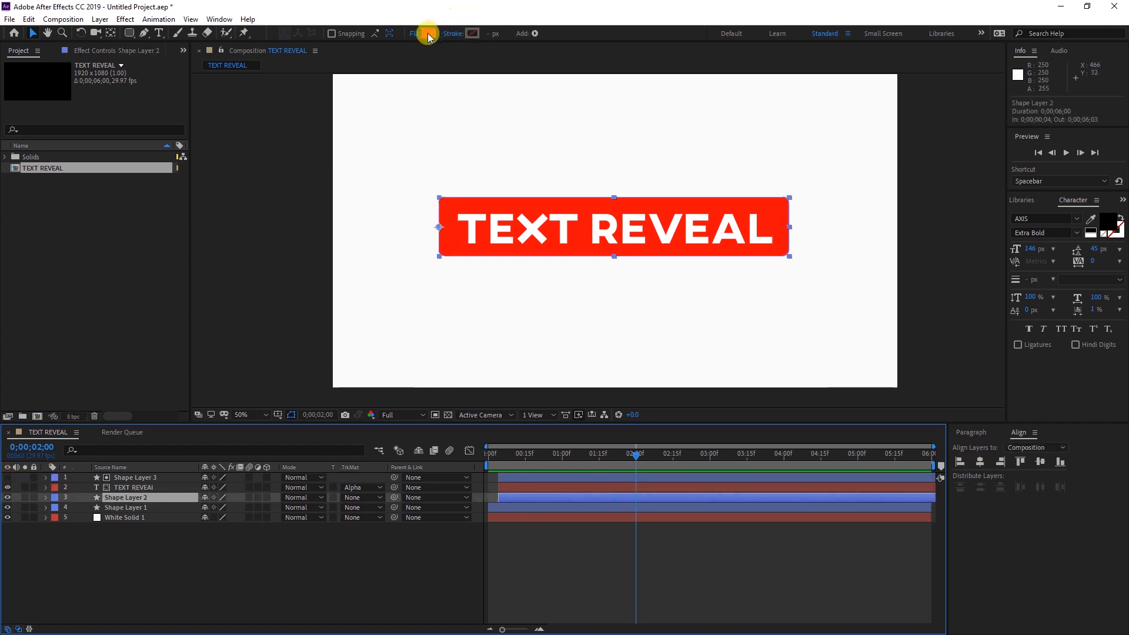
{"action": "left_click", "coordinate": [429, 33]}
{"action": "left_click_drag", "start_coordinate": [441, 373], "coordinate": [408, 401]}
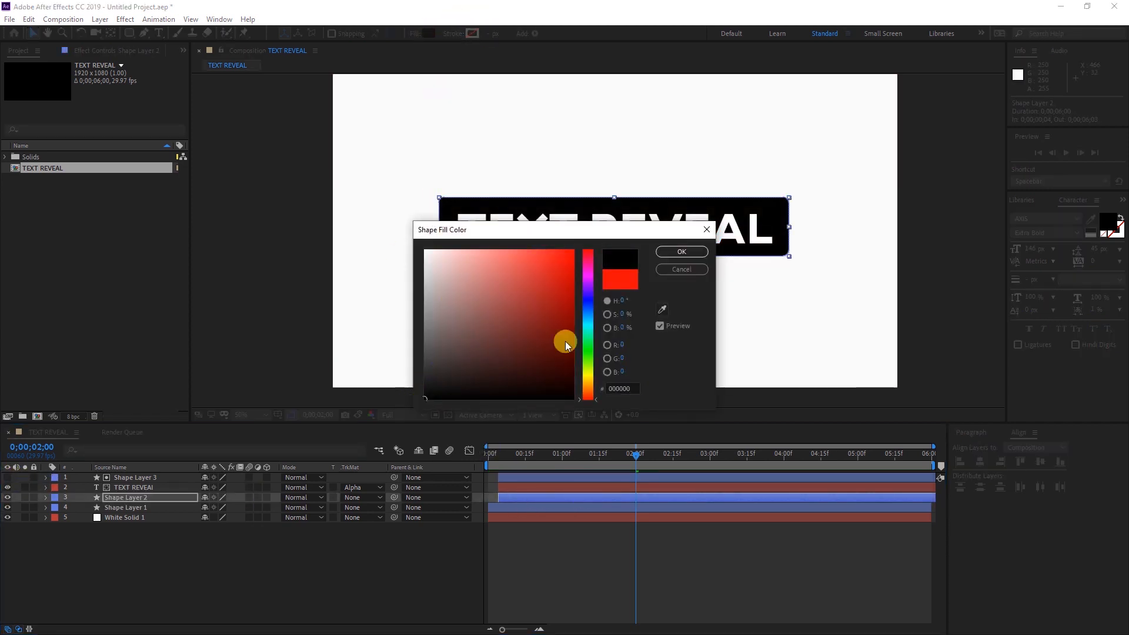
{"action": "left_click", "coordinate": [682, 251]}
Preview the reveal twice from the first frame to check the black rectangle following the red one.
{"action": "left_click", "coordinate": [631, 454]}
{"action": "left_click_drag", "start_coordinate": [551, 460], "coordinate": [474, 456]}
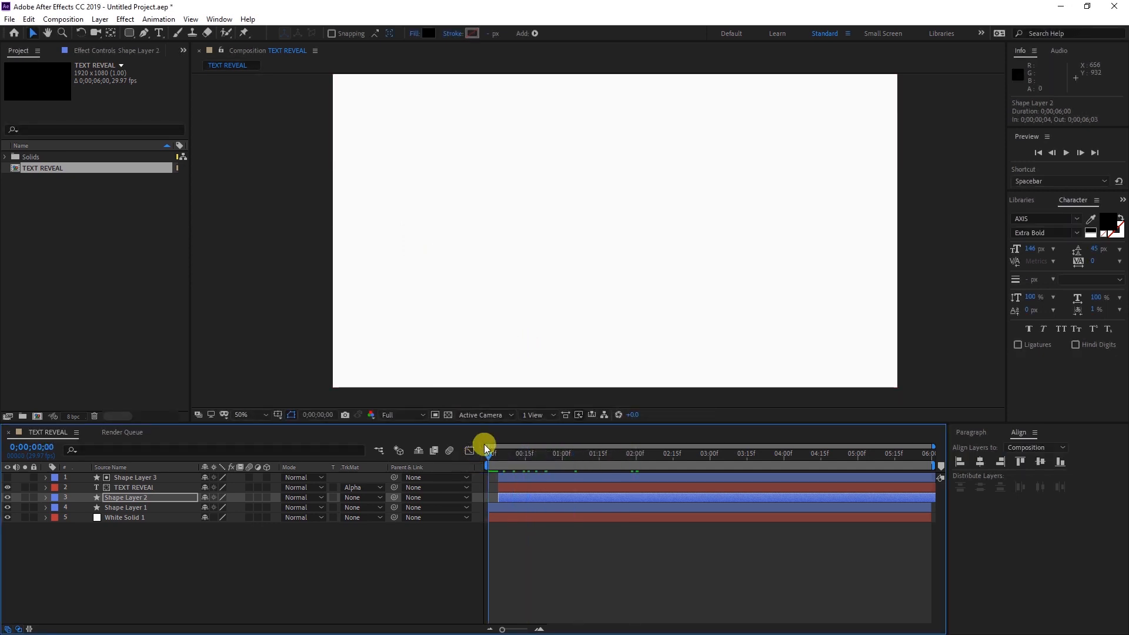
{"action": "key", "text": "space"}
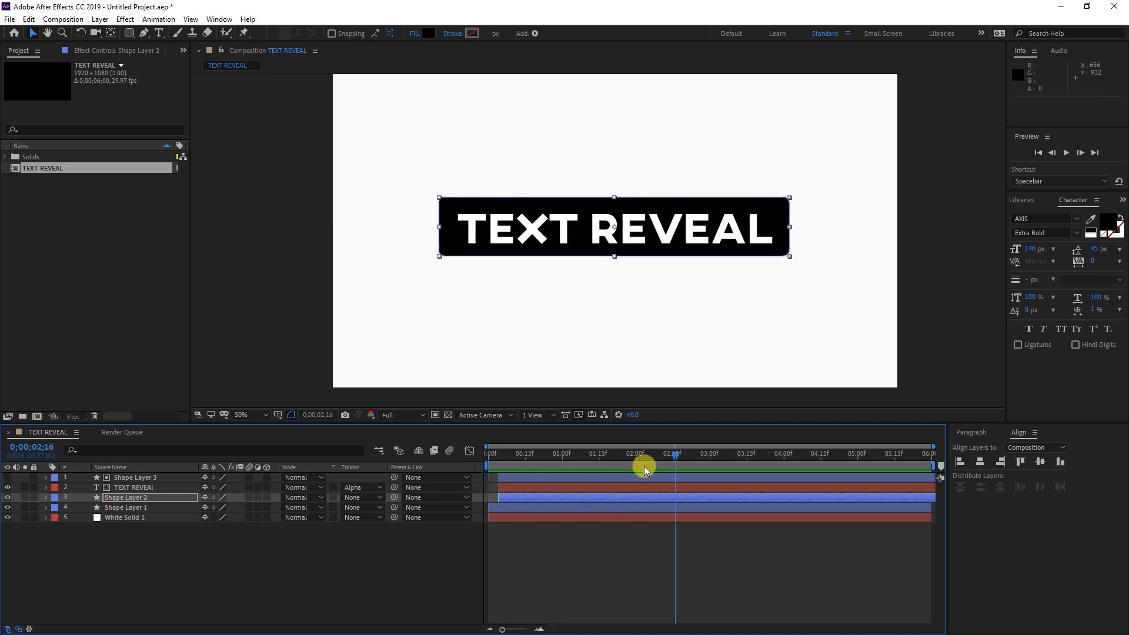
{"action": "key", "text": "space"}
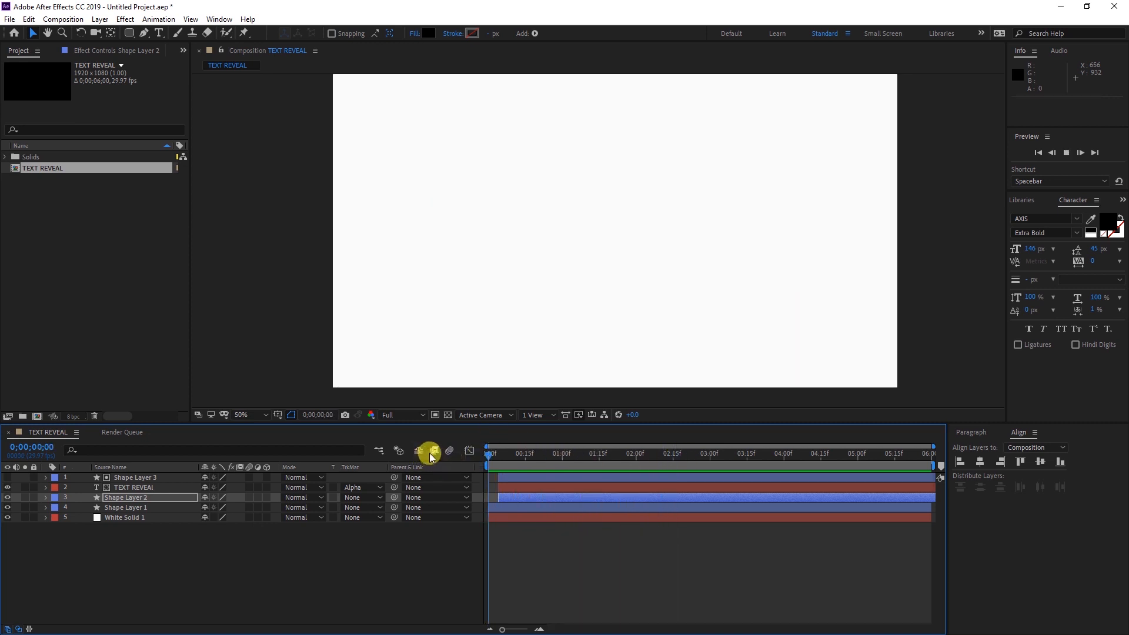
{"action": "key", "text": "space"}
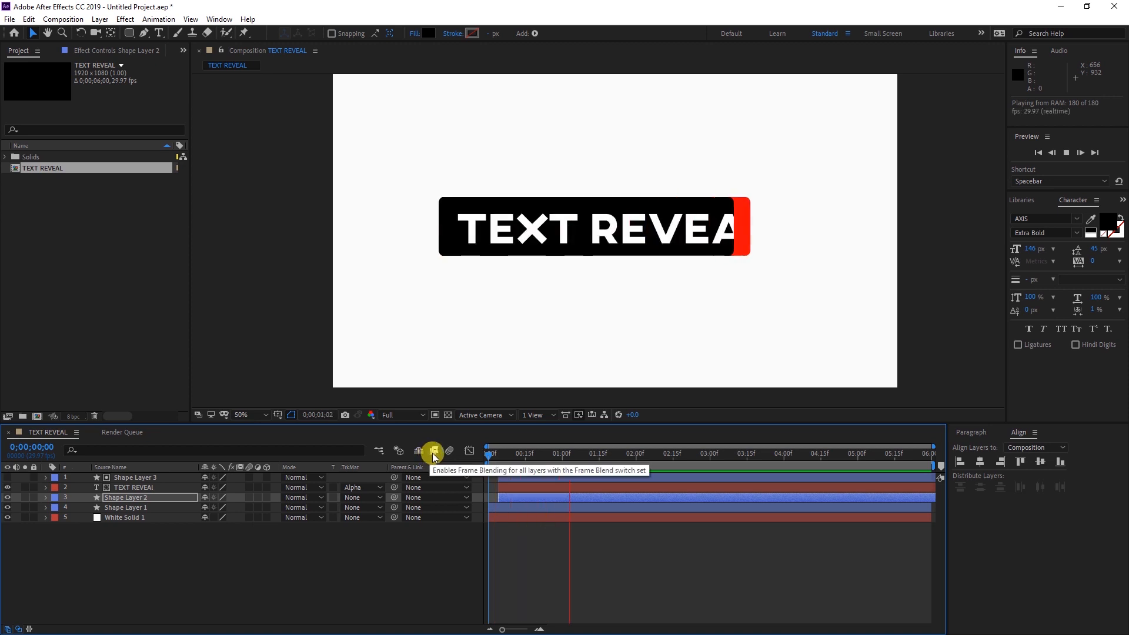
{"action": "key", "text": "space"}
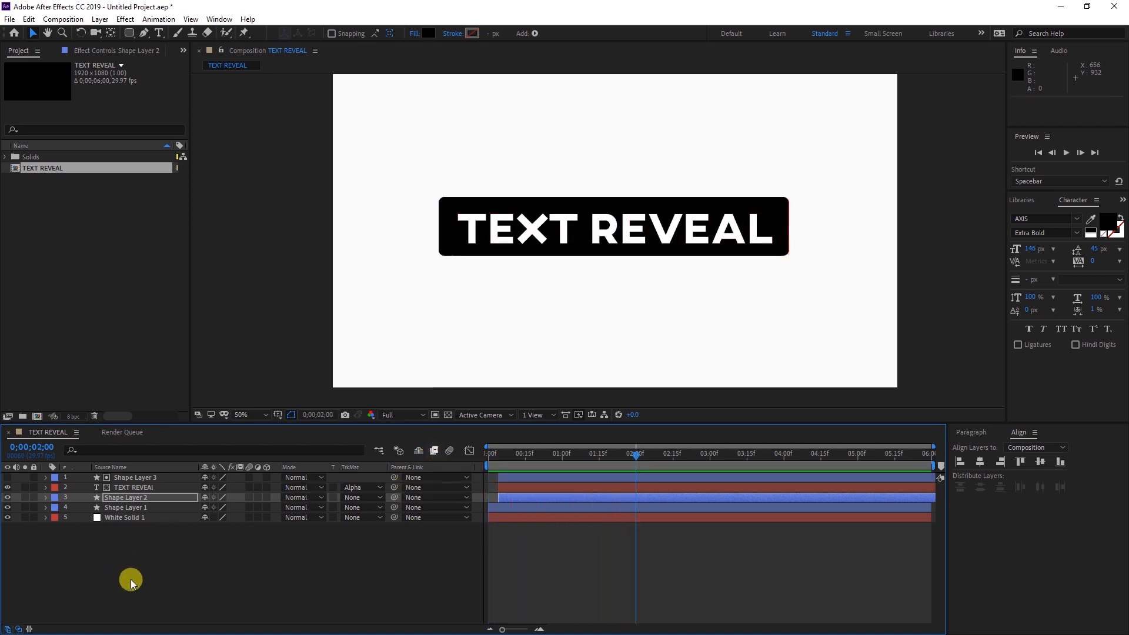
Pre-compose all five layers into a new composition named "time", moving all attributes into it.
{"action": "left_click", "coordinate": [129, 580]}
{"action": "key", "text": "ctrl+a"}
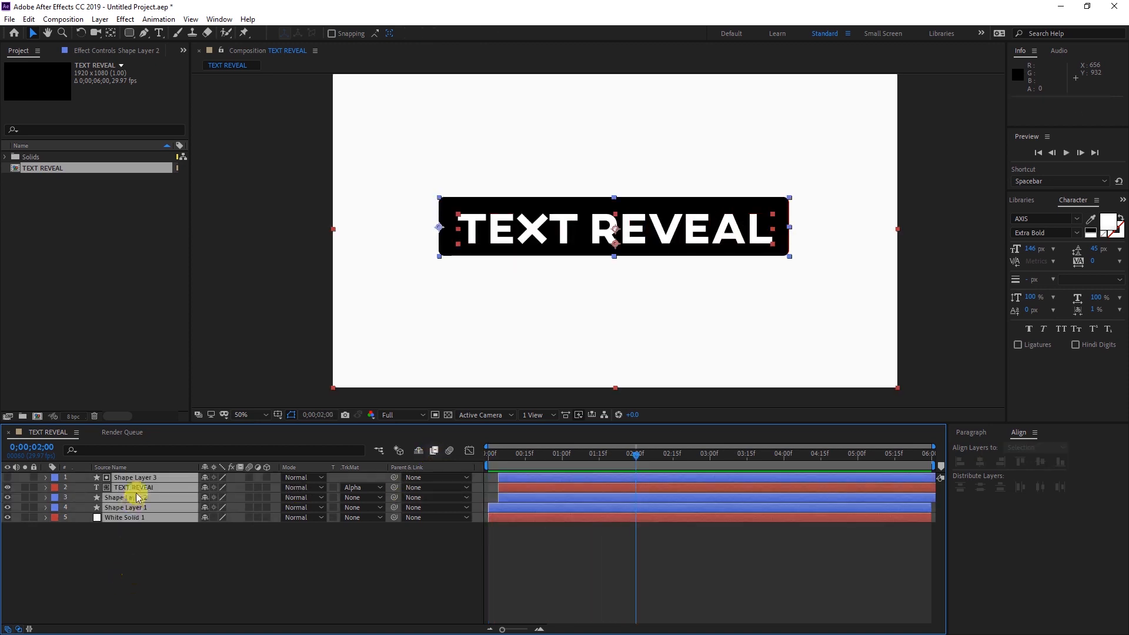
{"action": "right_click", "coordinate": [137, 498]}
{"action": "left_click", "coordinate": [196, 441]}
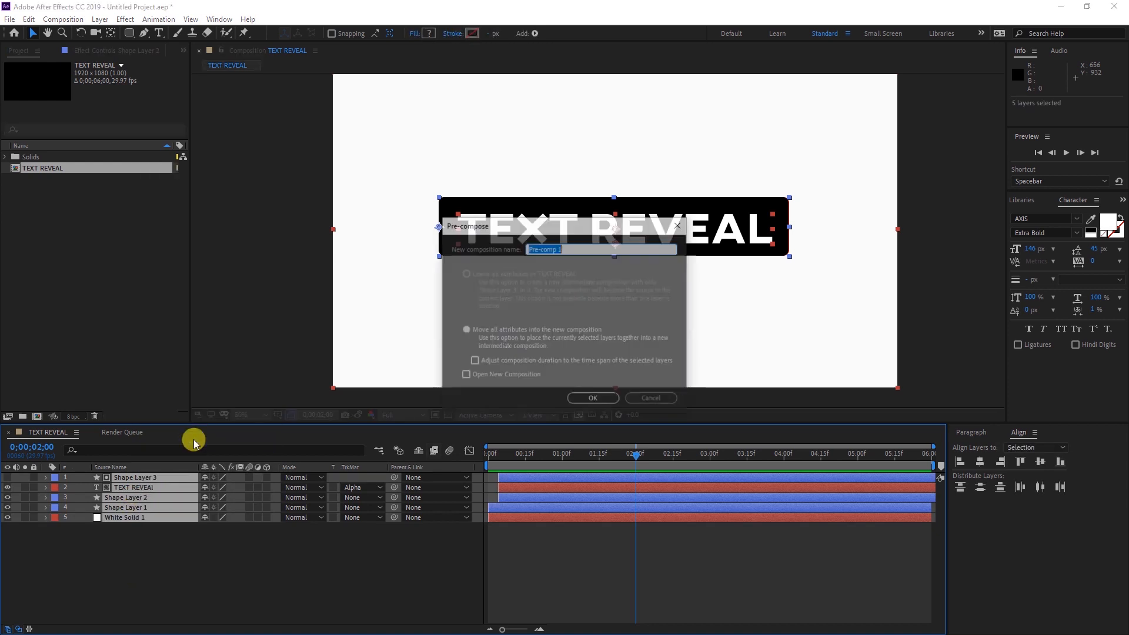
{"action": "key", "text": "BackSpace"}
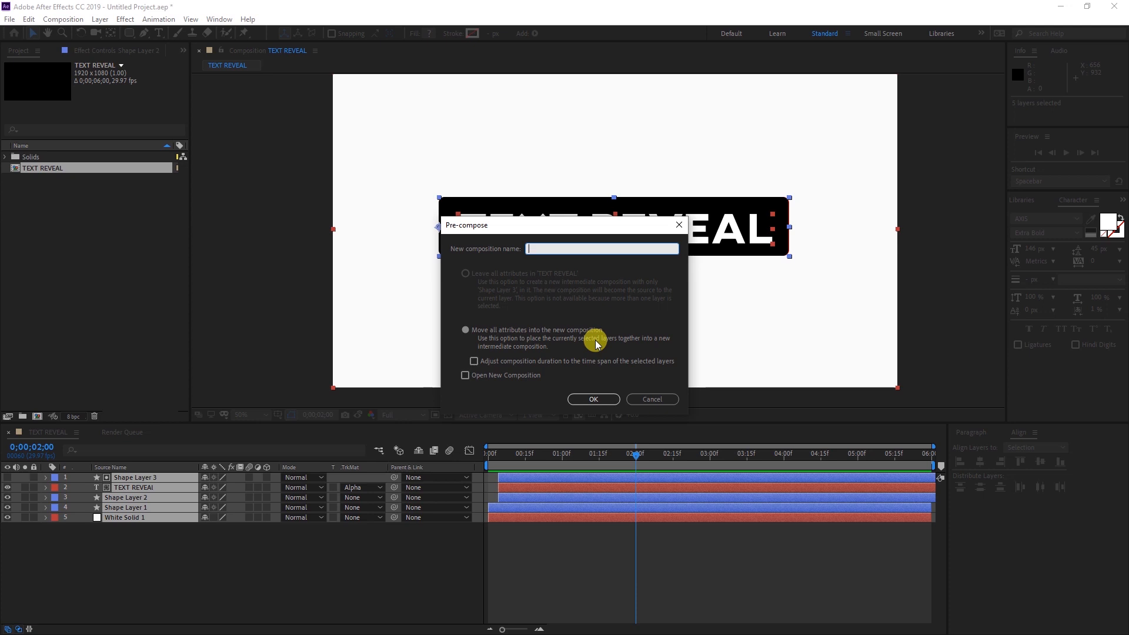
{"action": "left_click", "coordinate": [594, 399]}
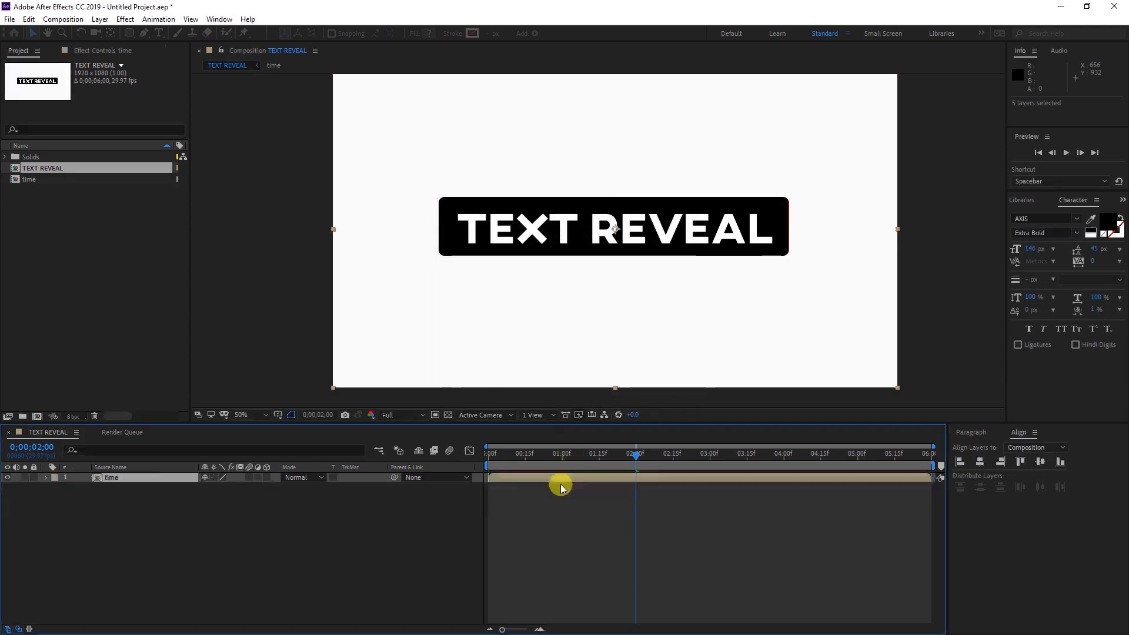
Return to the first frame and enable time remapping on the time layer.
{"action": "key", "text": "Home"}
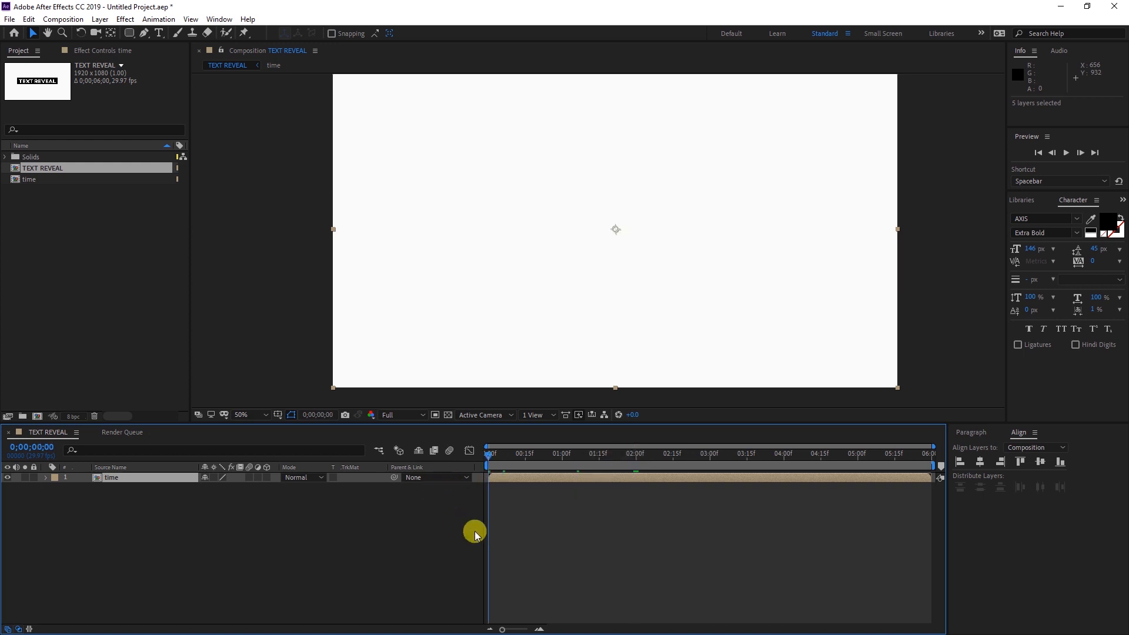
{"action": "left_click", "coordinate": [197, 580]}
{"action": "left_click", "coordinate": [127, 476]}
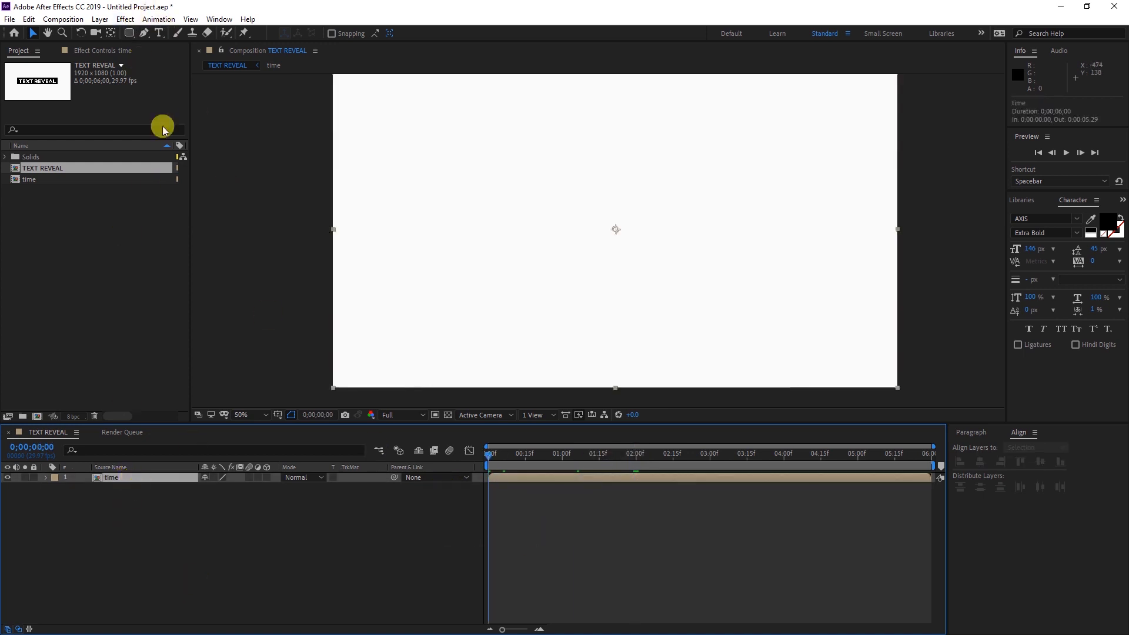
{"action": "left_click", "coordinate": [100, 19]}
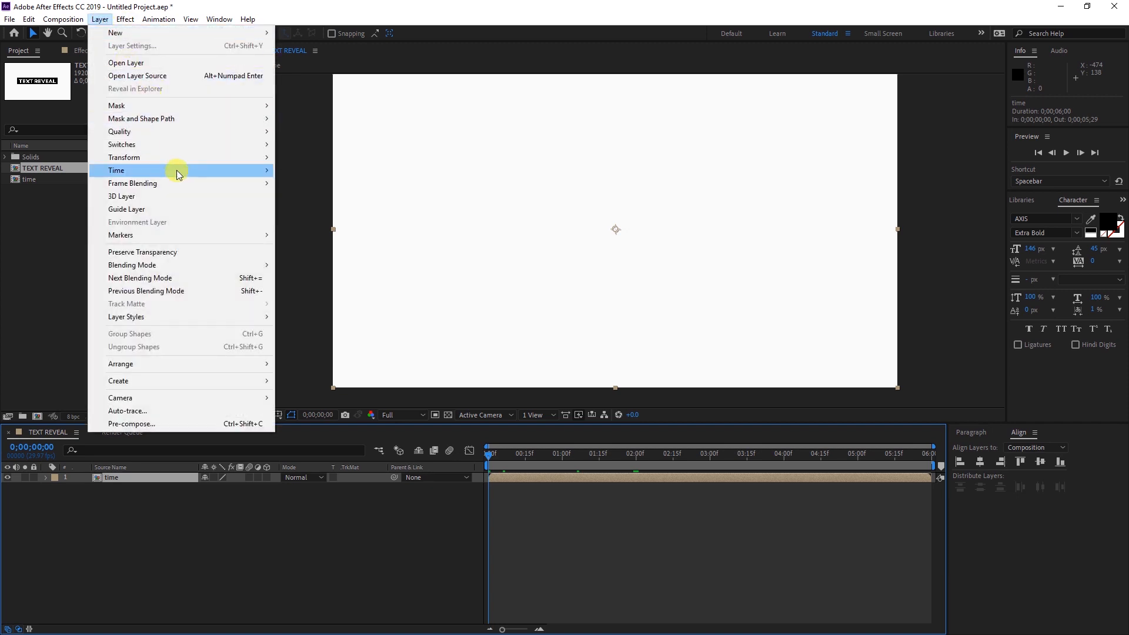
{"action": "mouse_move", "coordinate": [200, 170]}
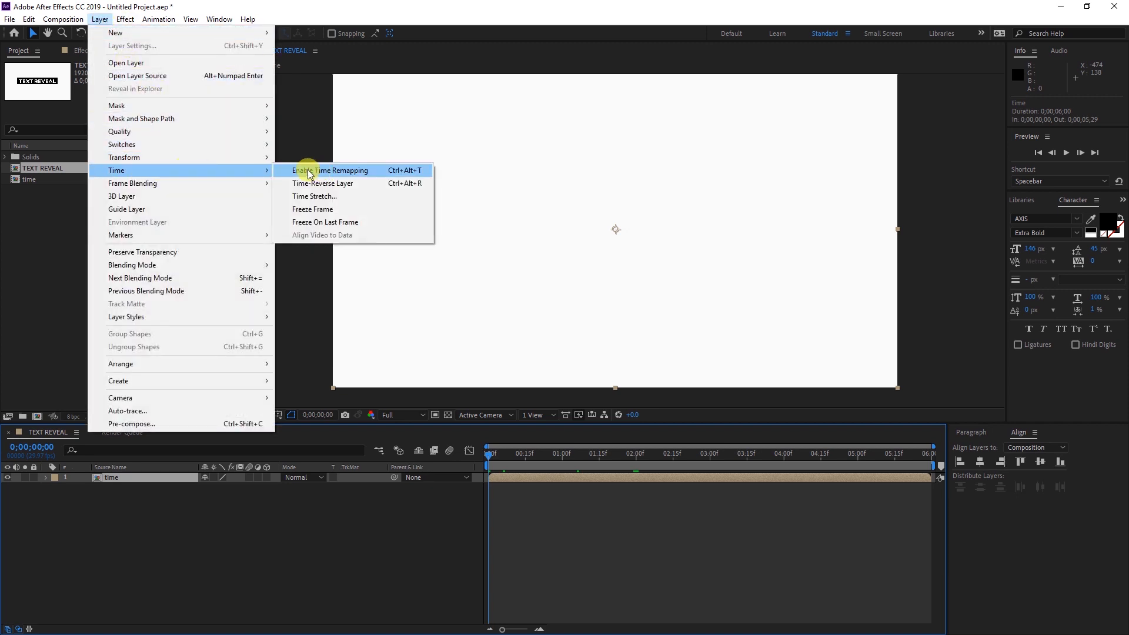
{"action": "left_click", "coordinate": [328, 171]}
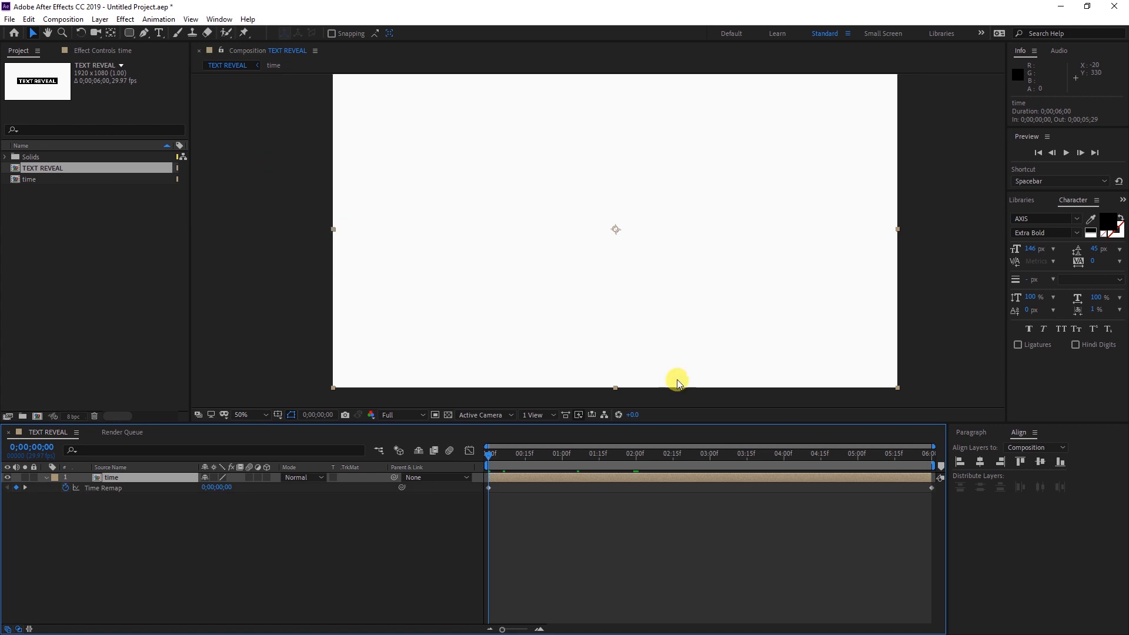
Preview the time-remapped composition and add a Time Remap keyframe at 0;00;03;04.
{"action": "left_click", "coordinate": [506, 562]}
{"action": "key", "text": "space"}
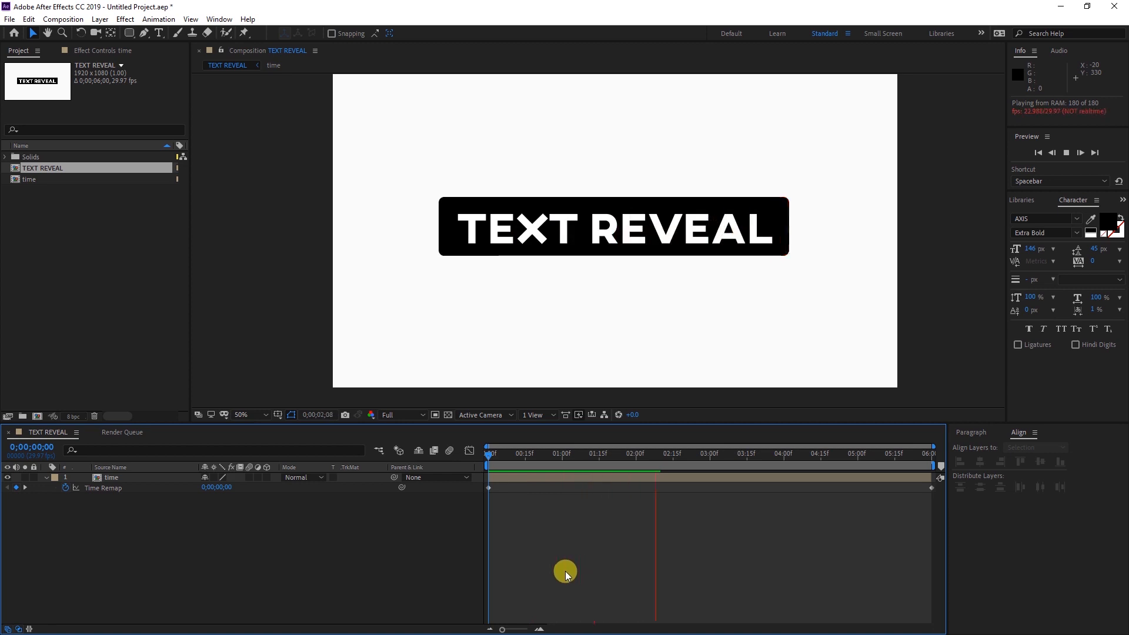
{"action": "key", "text": "space"}
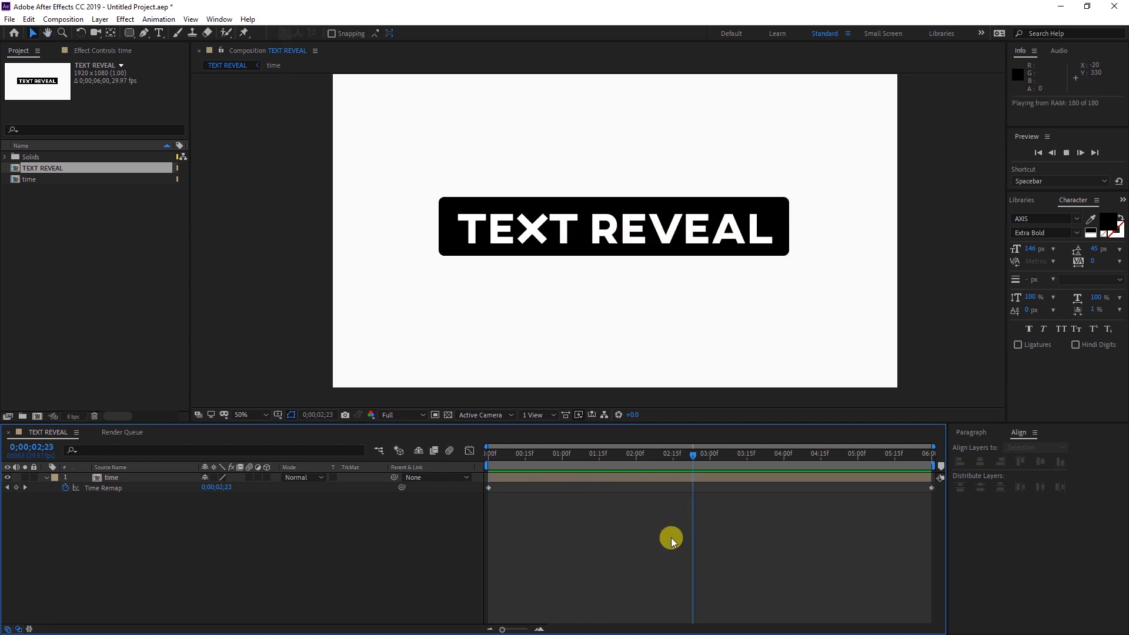
{"action": "left_click_drag", "start_coordinate": [742, 457], "coordinate": [722, 456]}
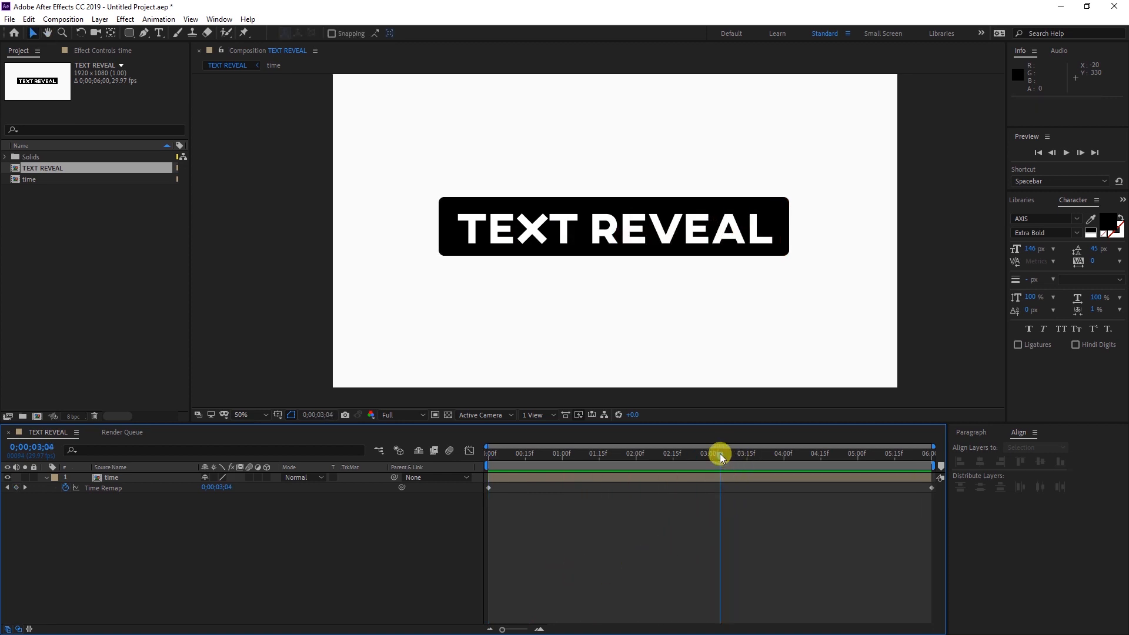
{"action": "left_click", "coordinate": [23, 489]}
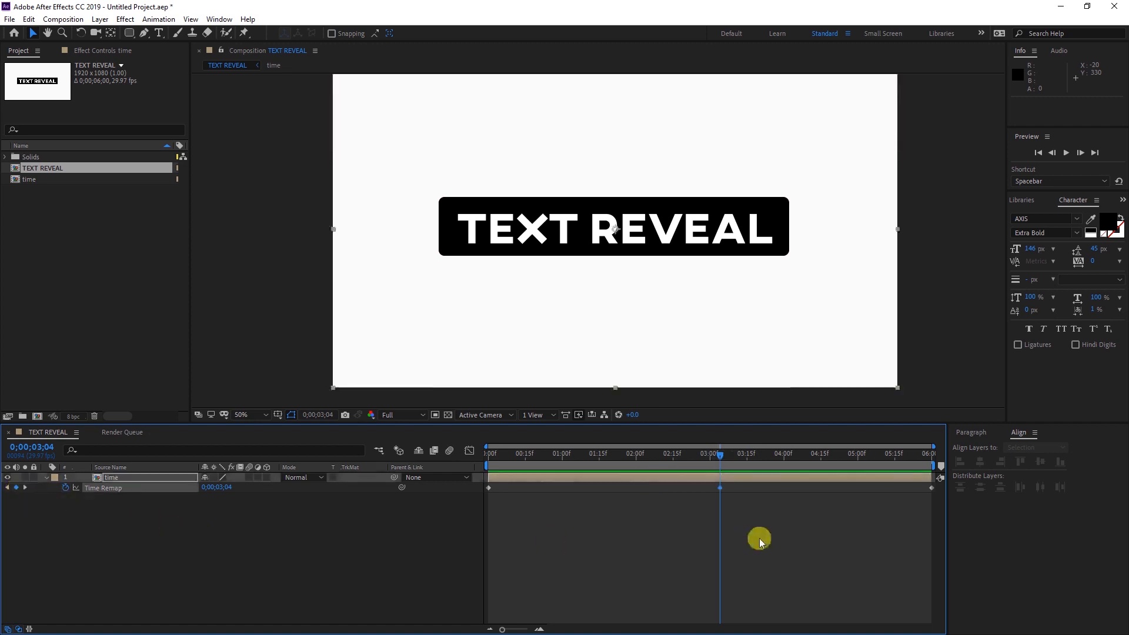
Set Time Remap to 0;00;00;00 at 0;00;04;23 and delete the keyframe at the end of the layer.
{"action": "left_click_drag", "start_coordinate": [712, 455], "coordinate": [841, 470]}
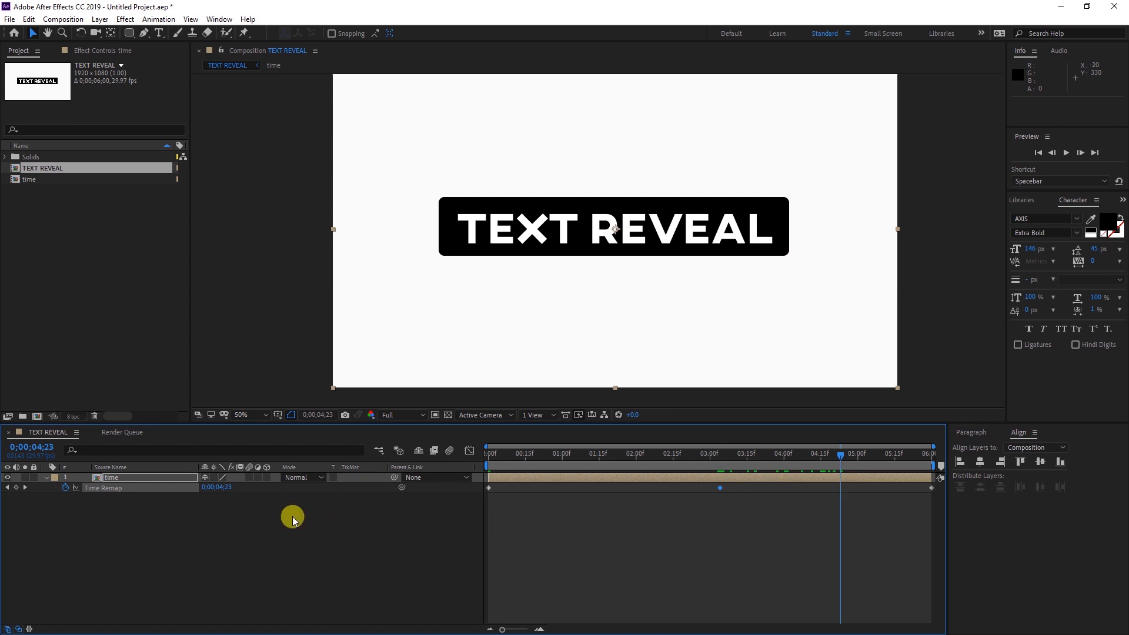
{"action": "left_click", "coordinate": [223, 487]}
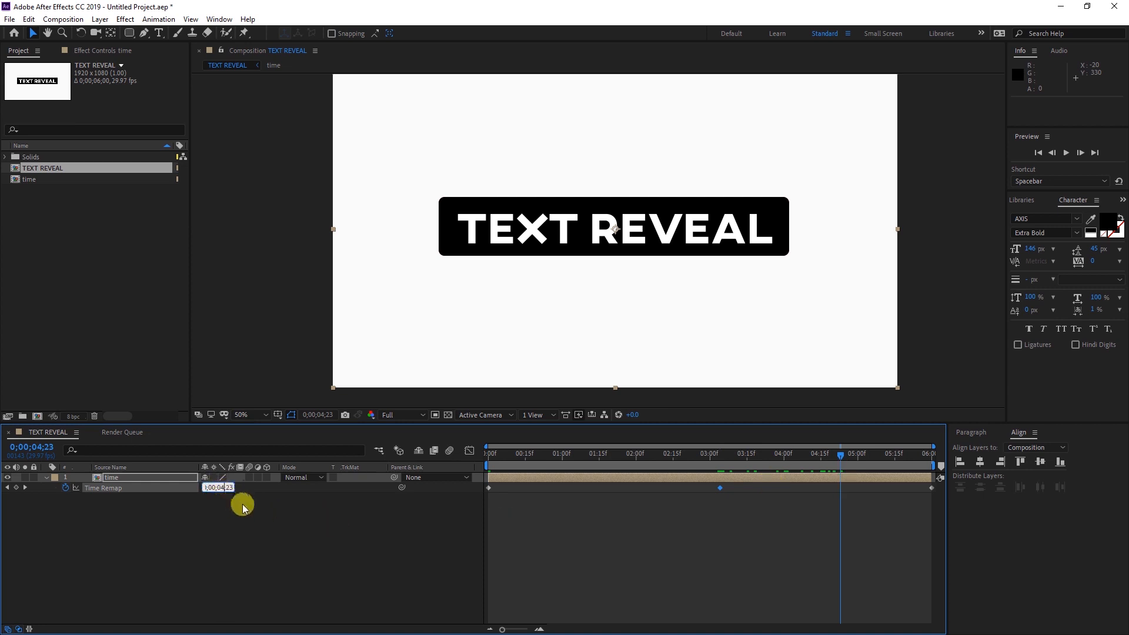
{"action": "key", "text": "BackSpace"}
{"action": "type", "text": "0"}
{"action": "key", "text": "BackSpace"}
{"action": "key", "text": "BackSpace"}
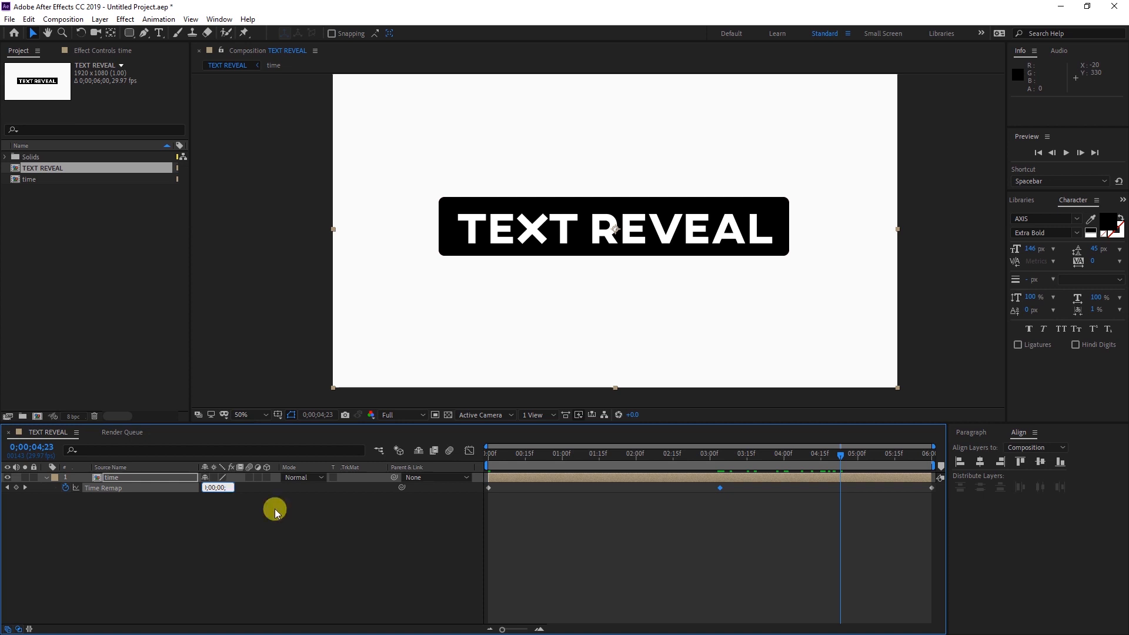
{"action": "type", "text": "00"}
{"action": "left_click", "coordinate": [520, 552]}
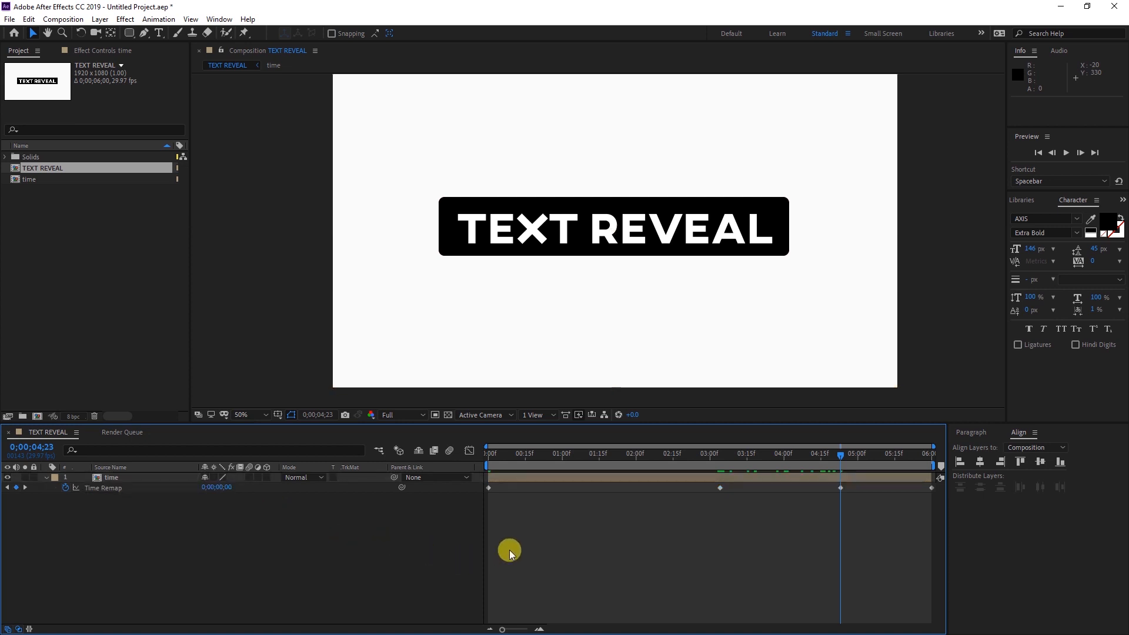
{"action": "left_click", "coordinate": [933, 495]}
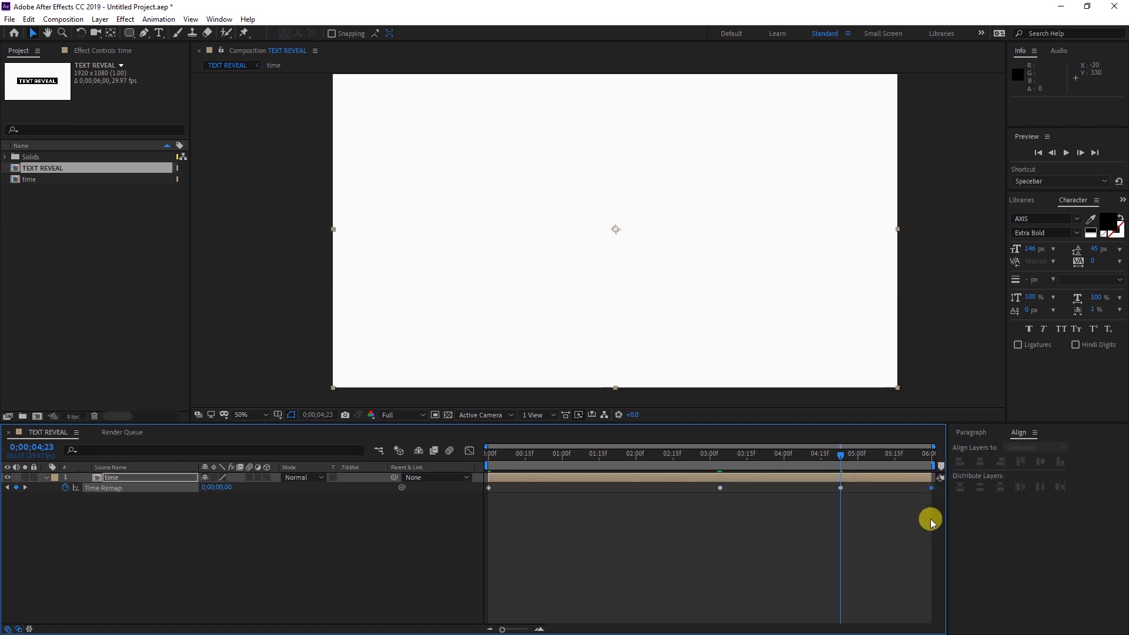
Apply Easy Ease to all remaining Time Remap keyframes and preview the animation from the beginning.
{"action": "left_click_drag", "start_coordinate": [862, 487], "coordinate": [474, 529]}
{"action": "right_click", "coordinate": [488, 495]}
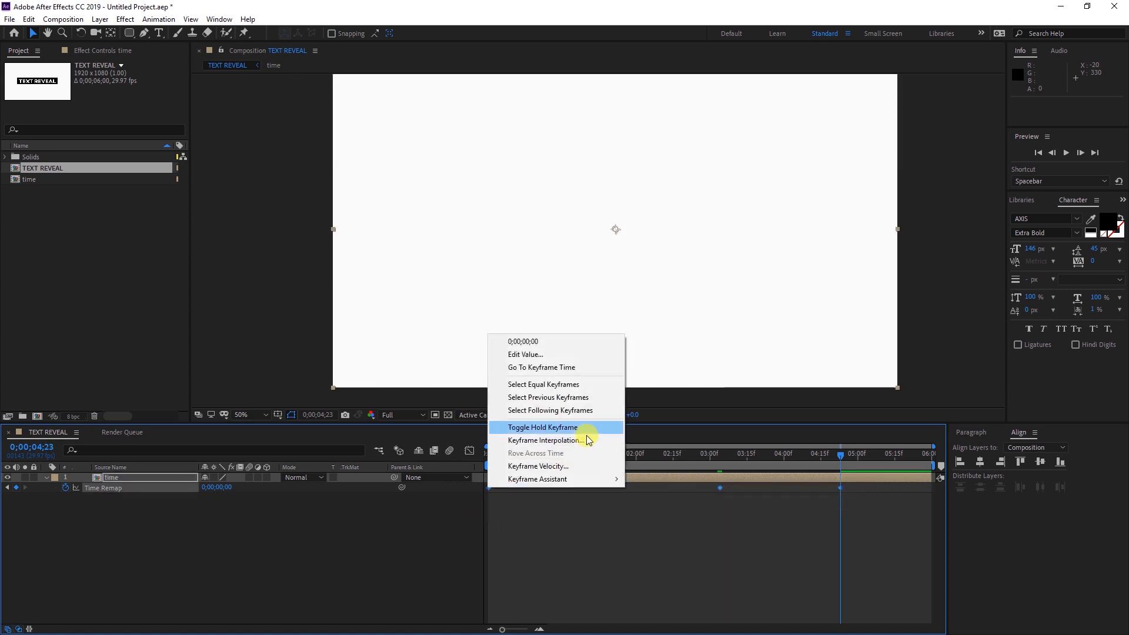
{"action": "mouse_move", "coordinate": [608, 484]}
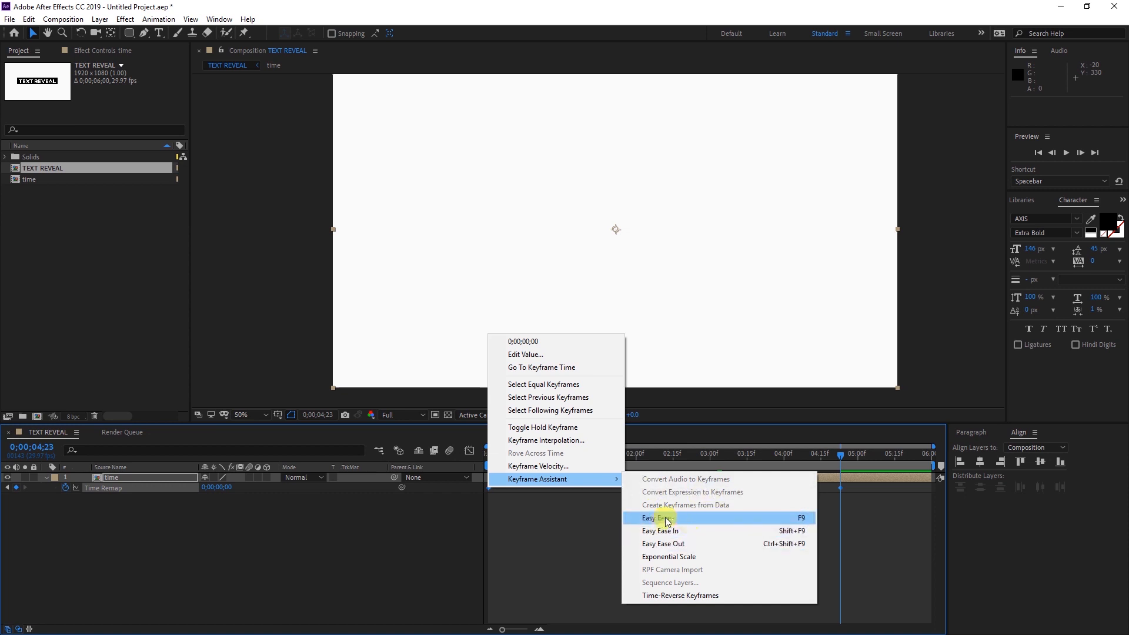
{"action": "left_click", "coordinate": [700, 518]}
{"action": "left_click_drag", "start_coordinate": [836, 457], "coordinate": [377, 544]}
{"action": "key", "text": "space"}
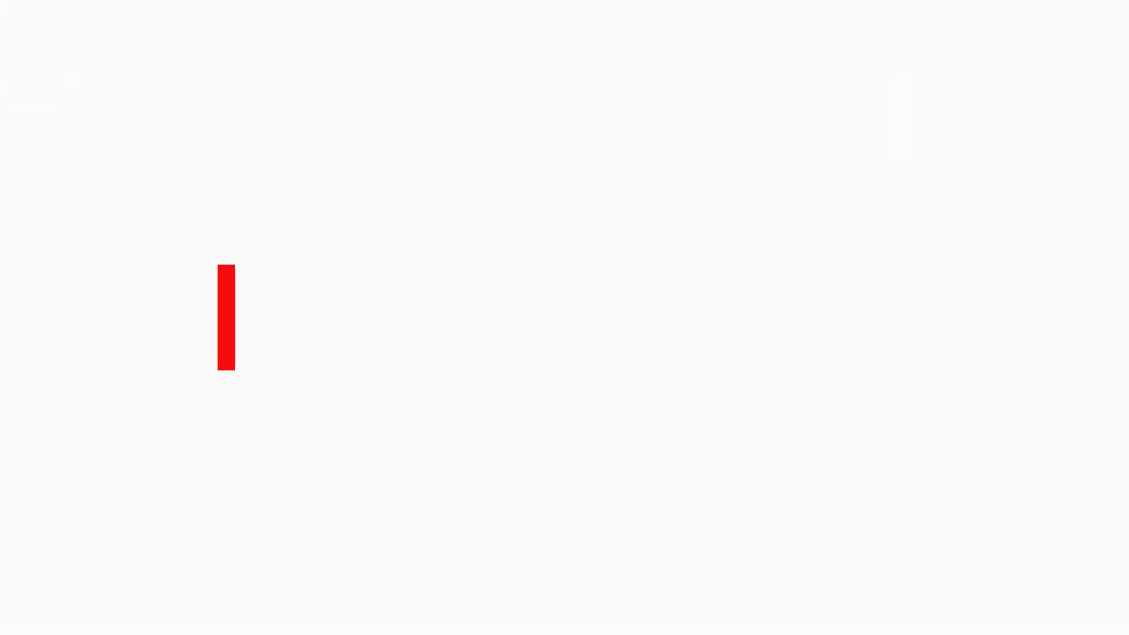